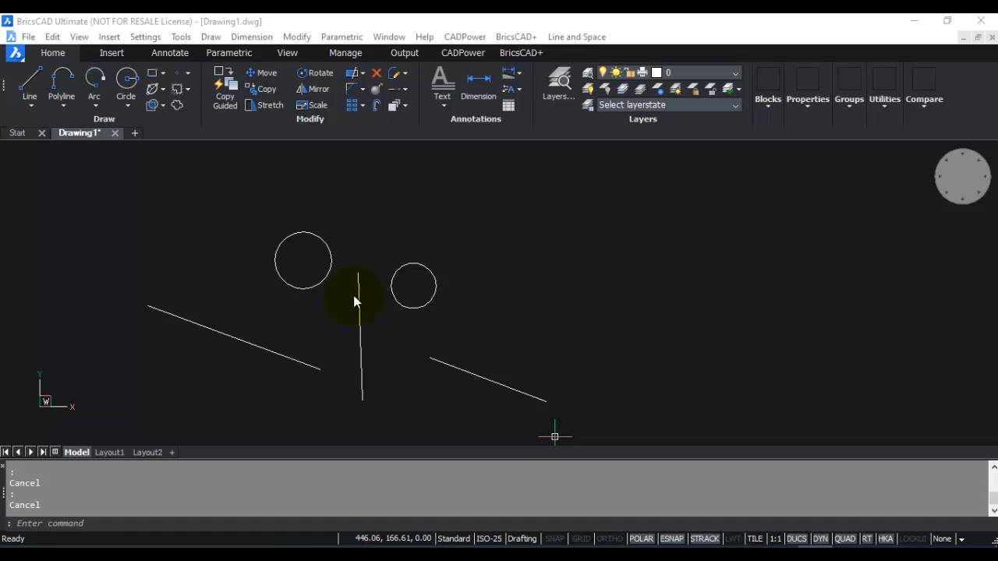
{"action": "scroll", "coordinate": [359, 267], "scroll_direction": "up", "scroll_amount": 1}
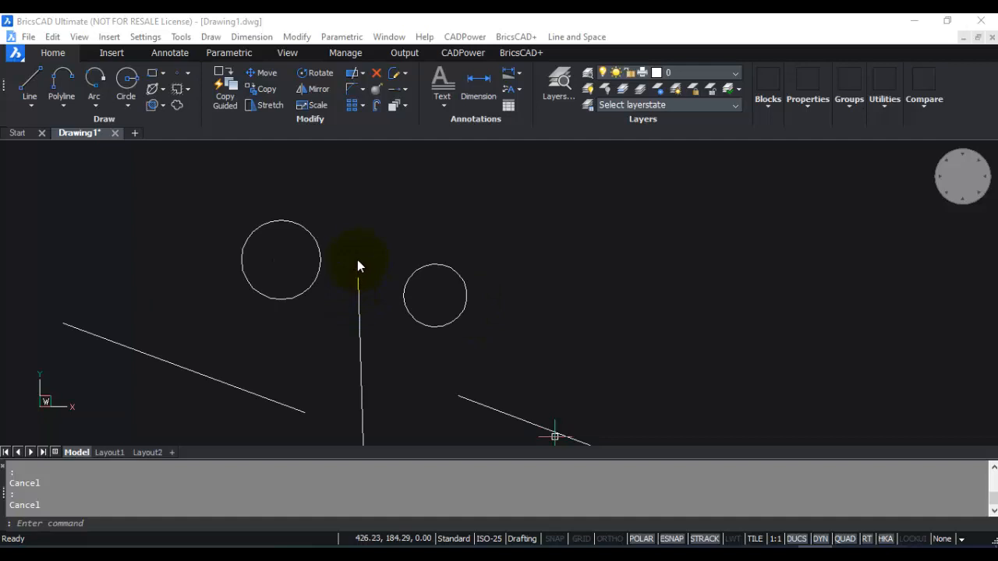
{"action": "left_click", "coordinate": [418, 241]}
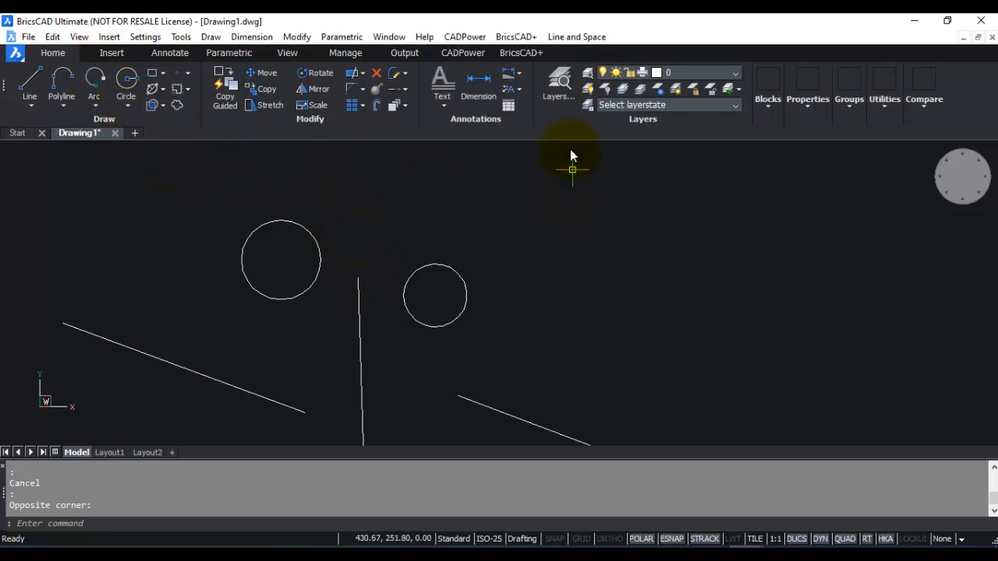
Open the BricsCAD+ drawing settings and set the snap marker size to 12 and the cursor size to 6.
{"action": "left_click", "coordinate": [516, 39]}
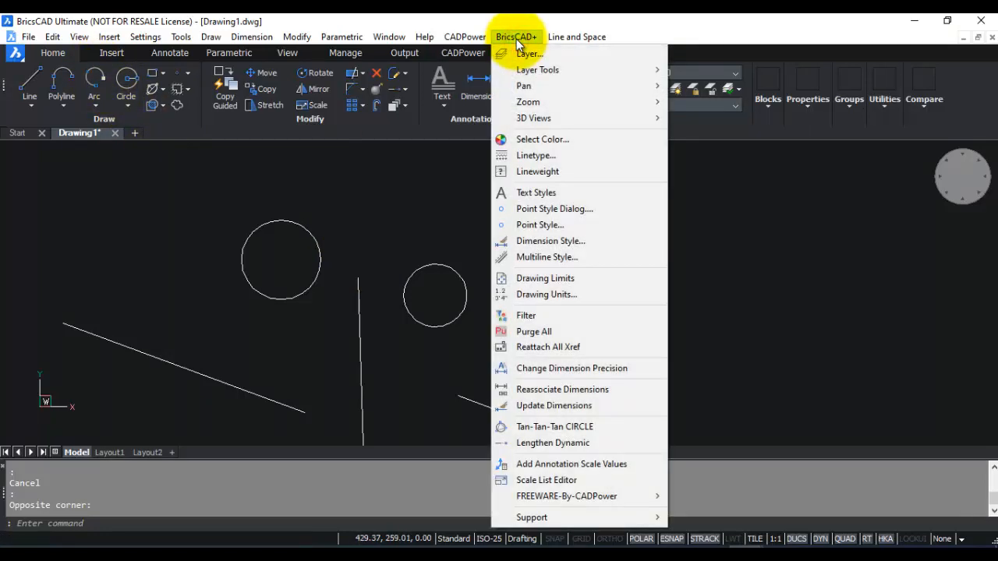
{"action": "left_click", "coordinate": [483, 39]}
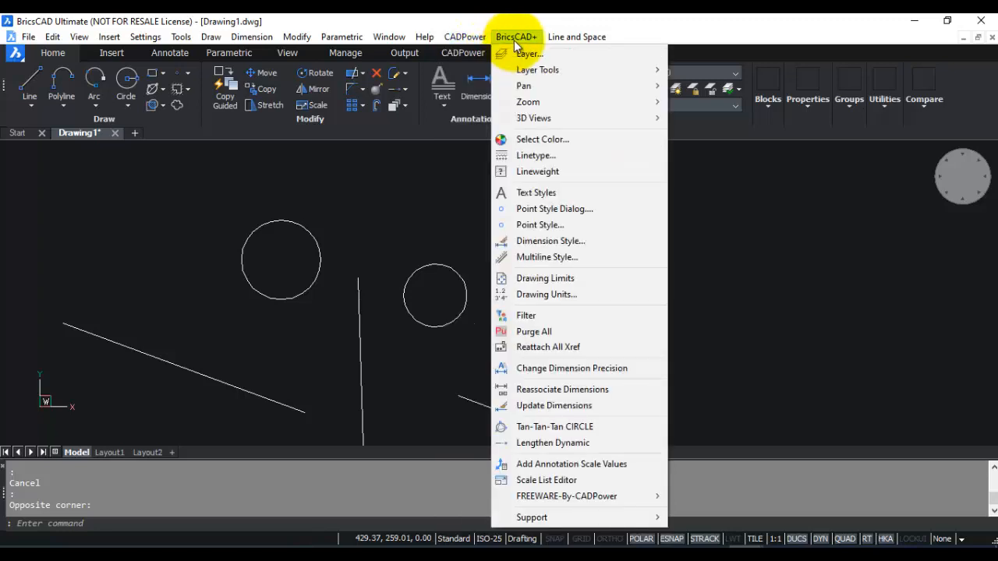
{"action": "left_click", "coordinate": [487, 39]}
{"action": "left_click", "coordinate": [499, 39]}
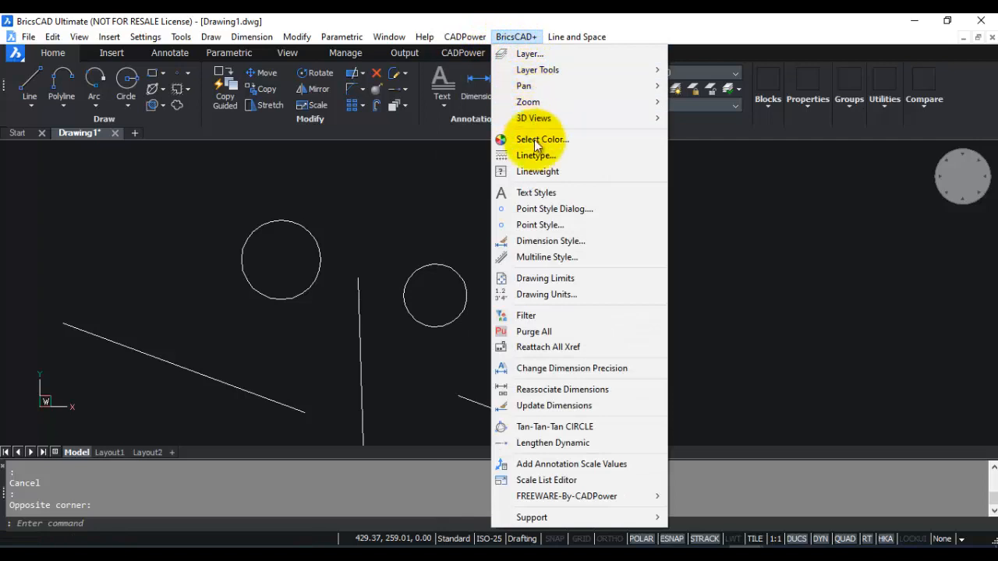
{"action": "mouse_move", "coordinate": [545, 521]}
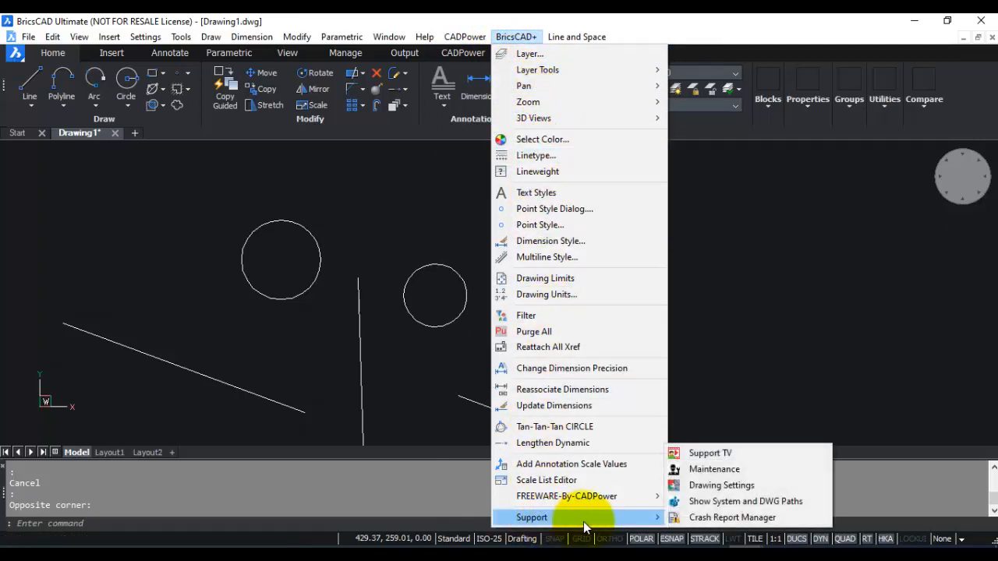
{"action": "left_click", "coordinate": [700, 486]}
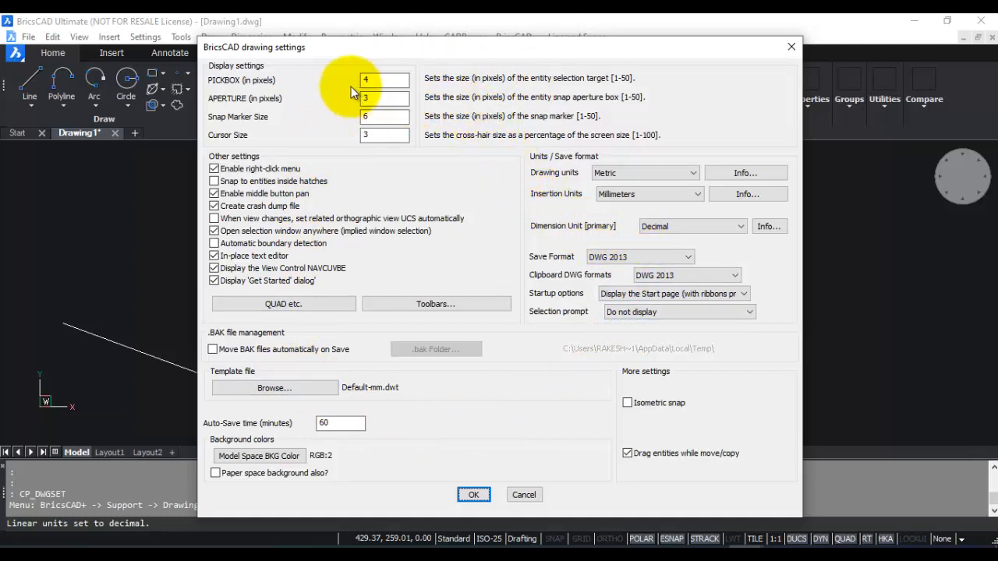
{"action": "left_click_drag", "start_coordinate": [365, 52], "coordinate": [374, 60]}
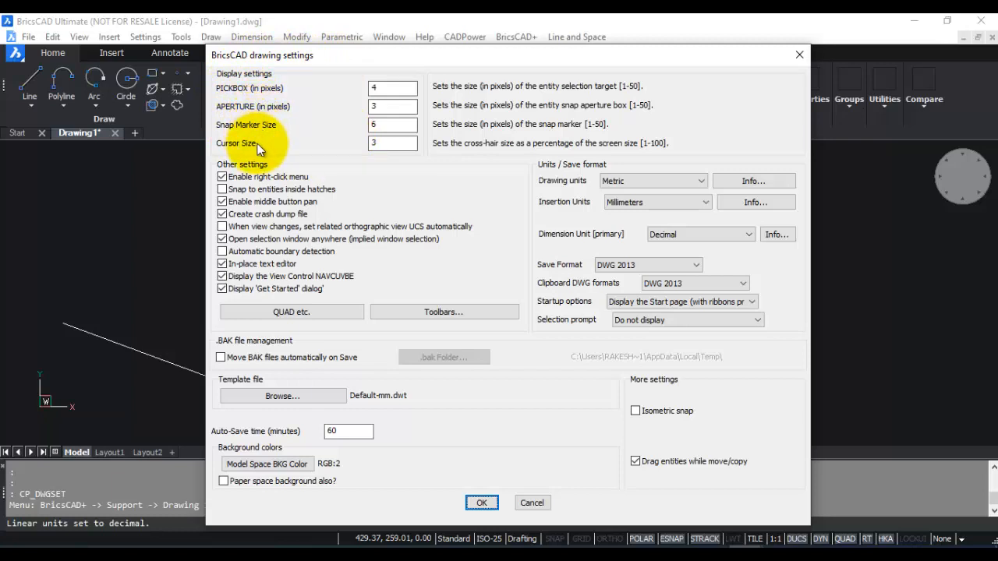
{"action": "double_click", "coordinate": [393, 145]}
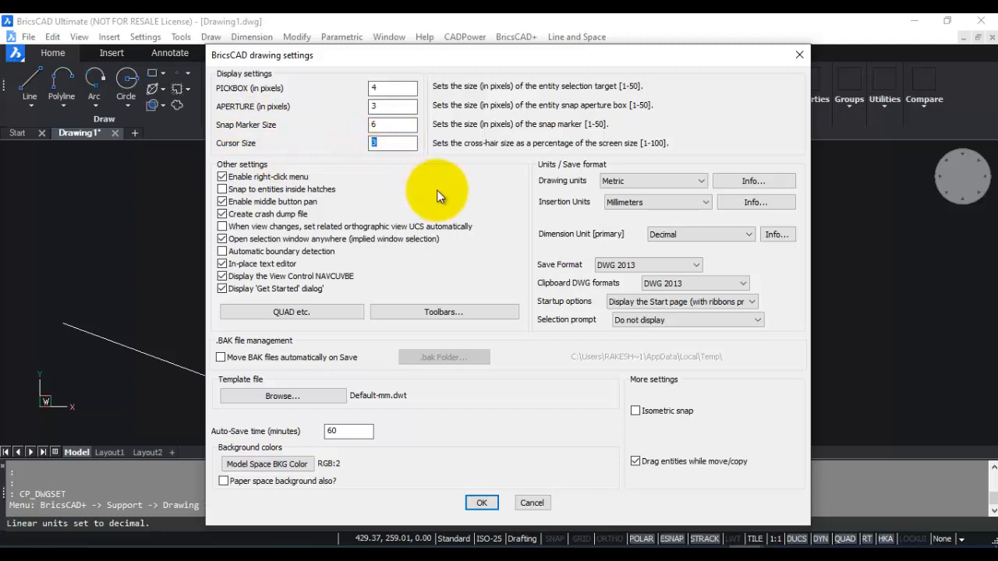
{"action": "type", "text": "6"}
{"action": "left_click", "coordinate": [482, 503]}
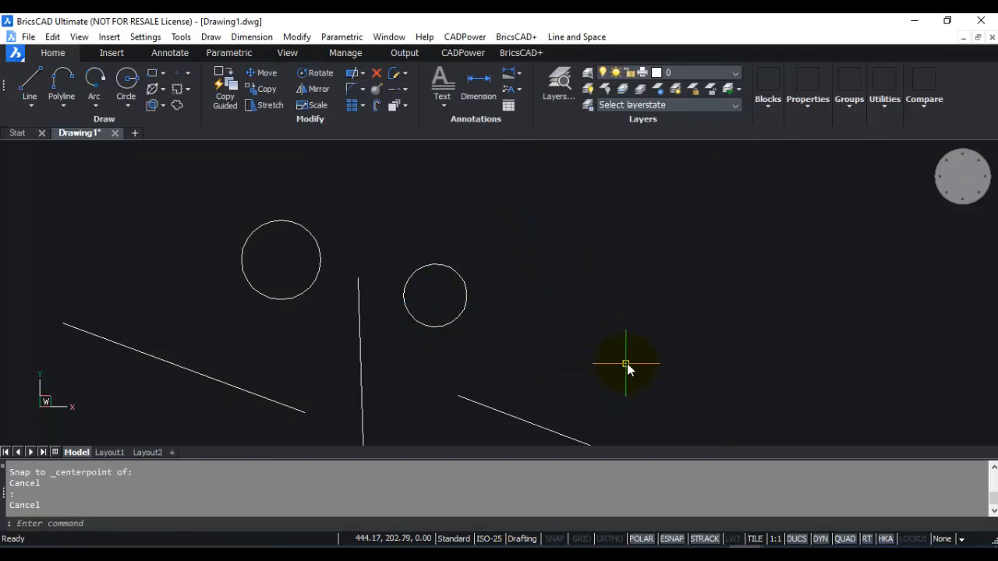
Start a trial line with a center snap over the smaller circle to inspect the snap marker, and cancel it.
{"action": "type", "text": "l"}
{"action": "key", "text": "Return"}
{"action": "left_click", "coordinate": [604, 326]}
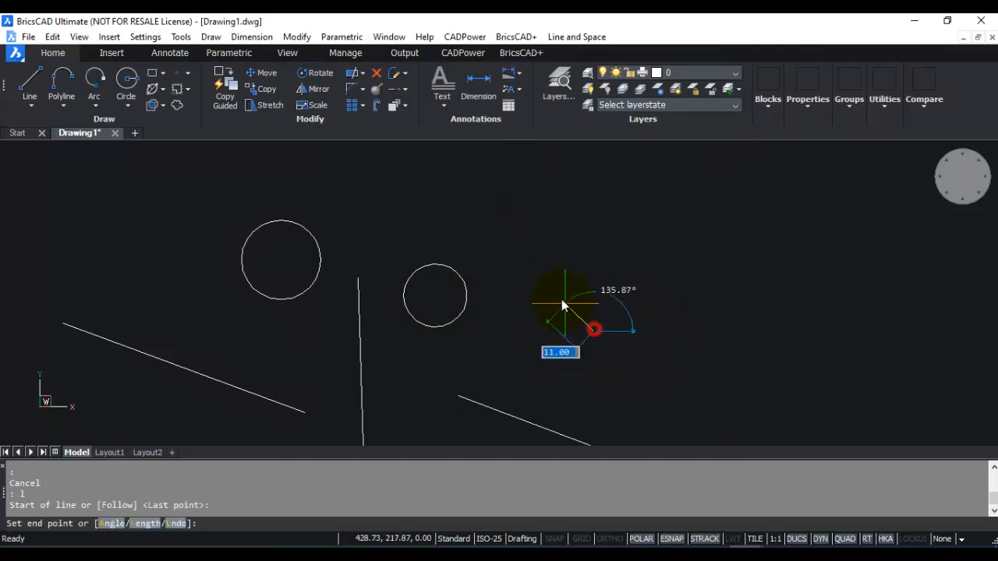
{"action": "right_click", "coordinate": [534, 312], "text": "shift"}
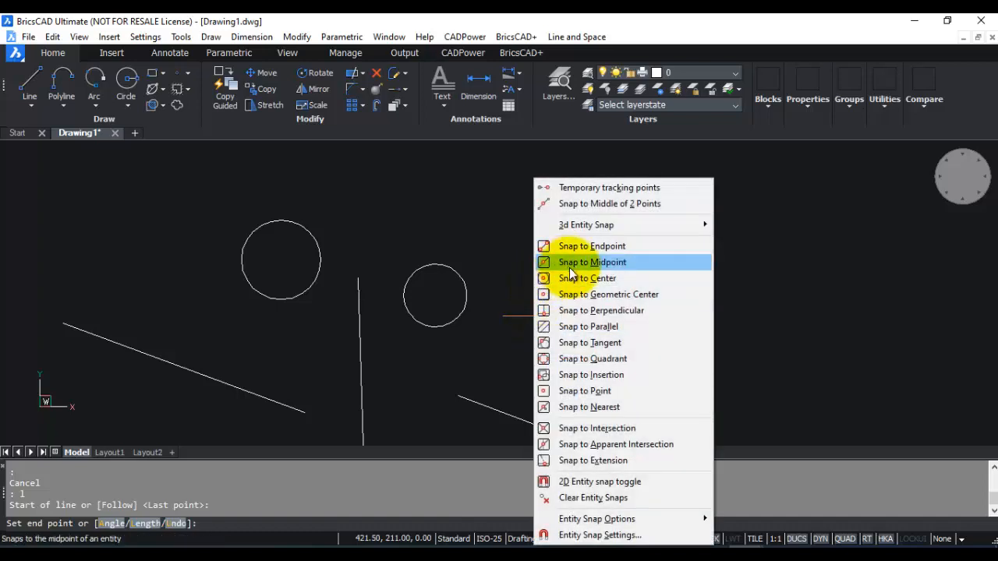
{"action": "left_click", "coordinate": [555, 279]}
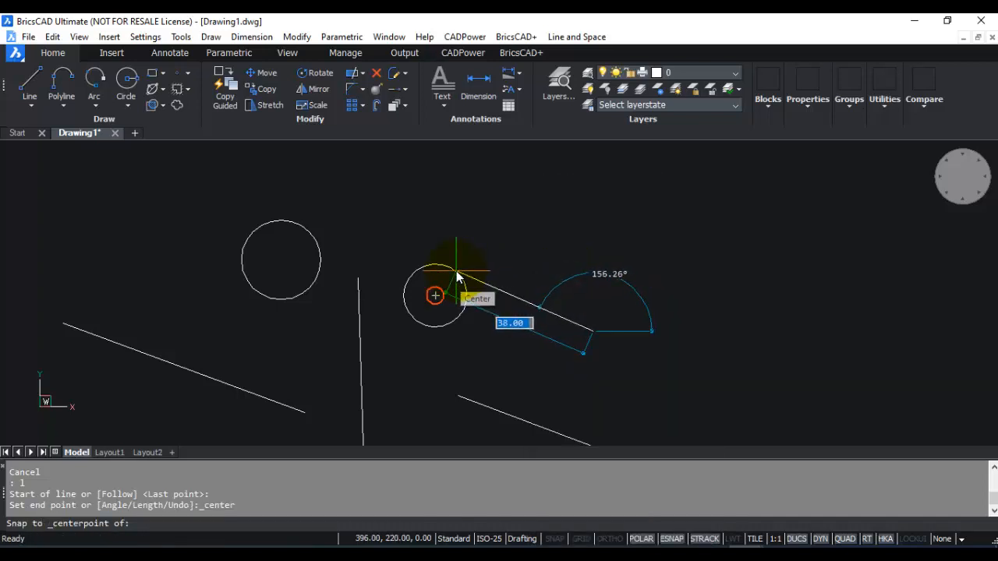
{"action": "key", "text": "Escape"}
{"action": "key", "text": "Escape"}
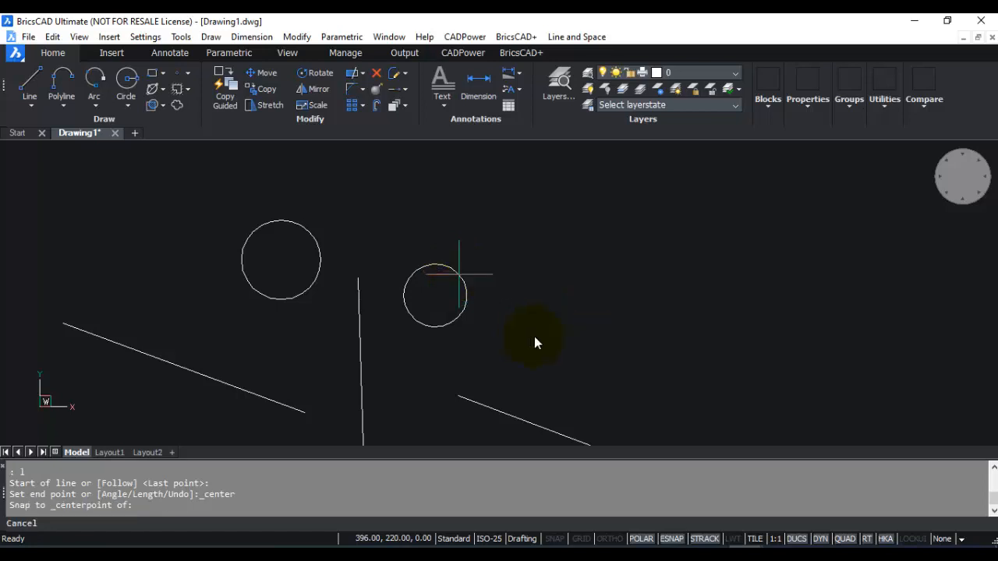
Review the display values in the BricsCAD+ drawing settings and close them without saving.
{"action": "left_click", "coordinate": [531, 38]}
{"action": "mouse_move", "coordinate": [545, 518]}
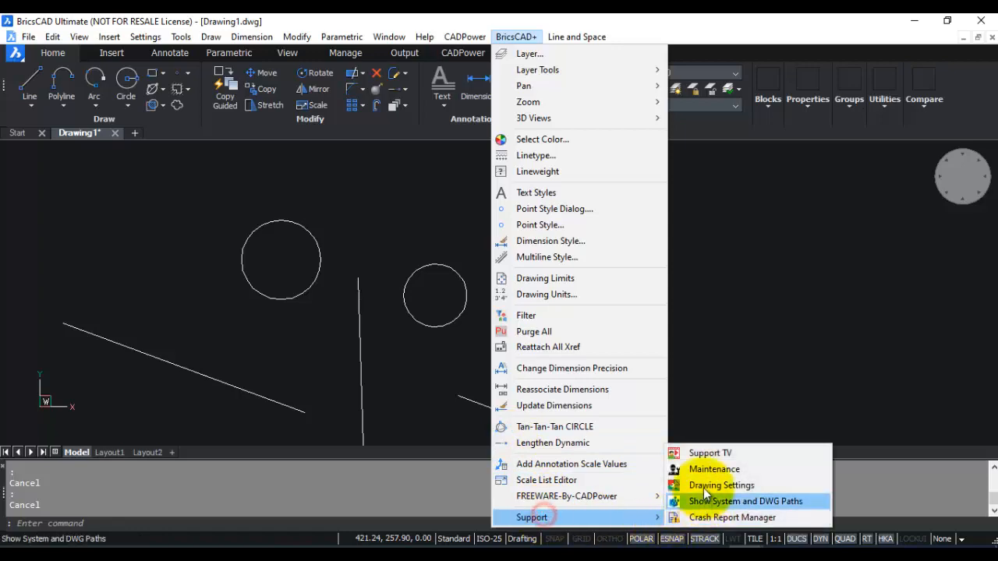
{"action": "left_click", "coordinate": [706, 485]}
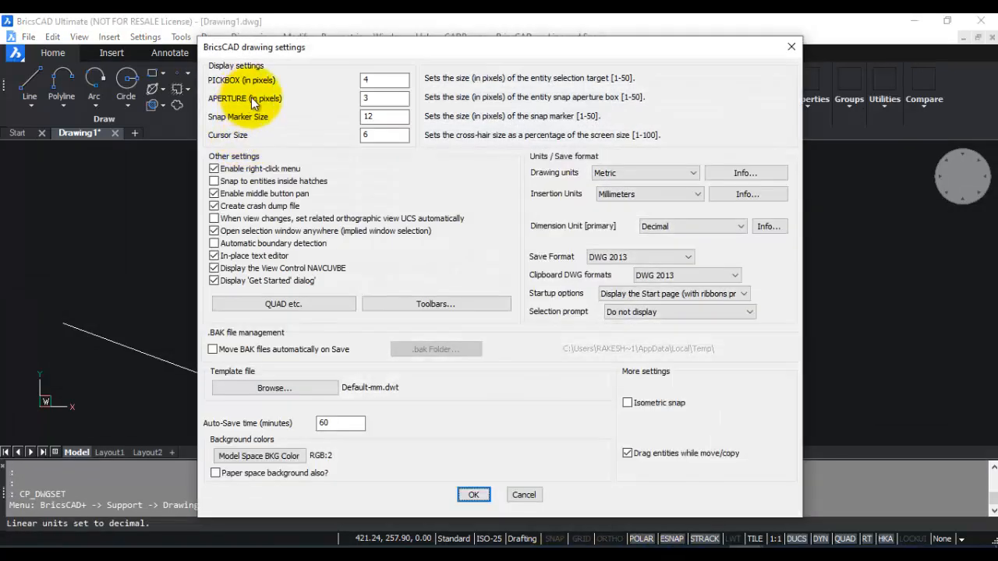
{"action": "left_click", "coordinate": [522, 496]}
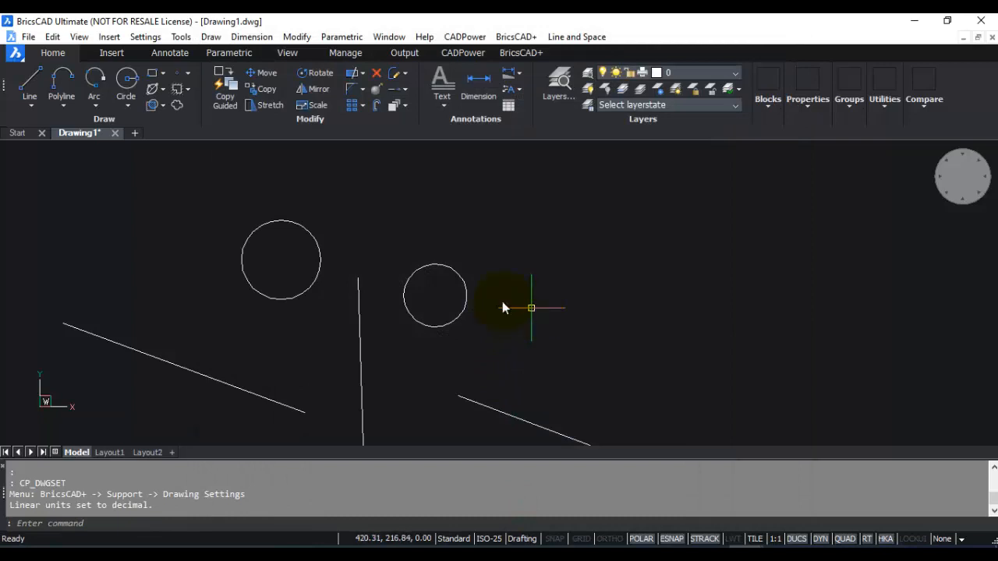
{"action": "left_click", "coordinate": [515, 36]}
{"action": "left_click", "coordinate": [549, 517]}
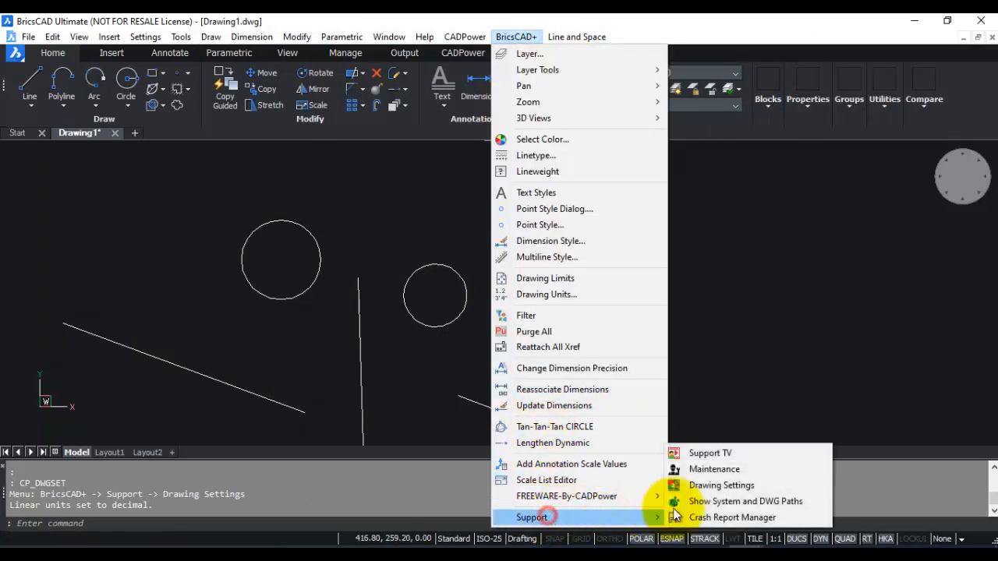
{"action": "left_click", "coordinate": [726, 485]}
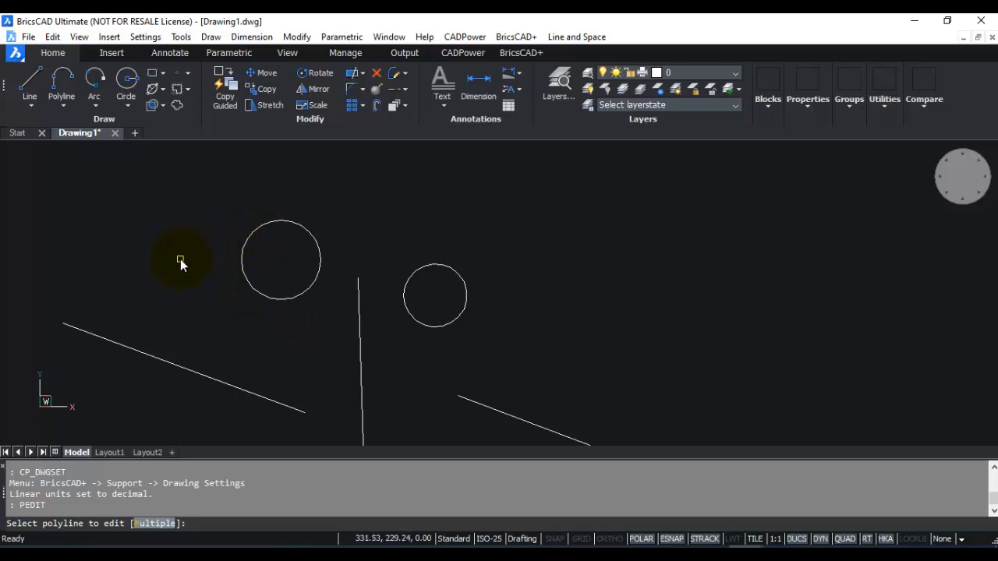
{"action": "key", "text": "Escape"}
{"action": "key", "text": "Escape"}
{"action": "left_click", "coordinate": [517, 37]}
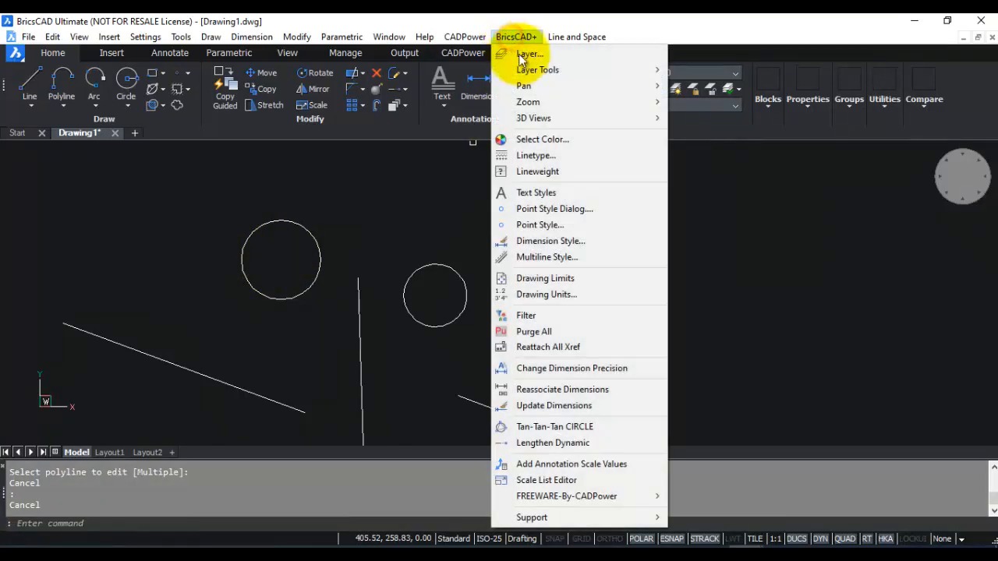
{"action": "mouse_move", "coordinate": [556, 517]}
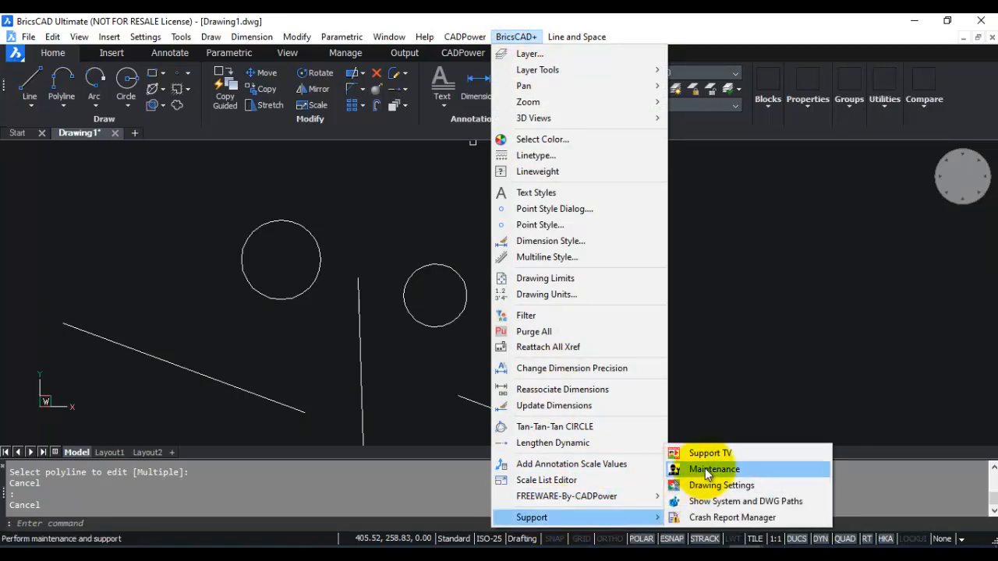
{"action": "left_click", "coordinate": [426, 398]}
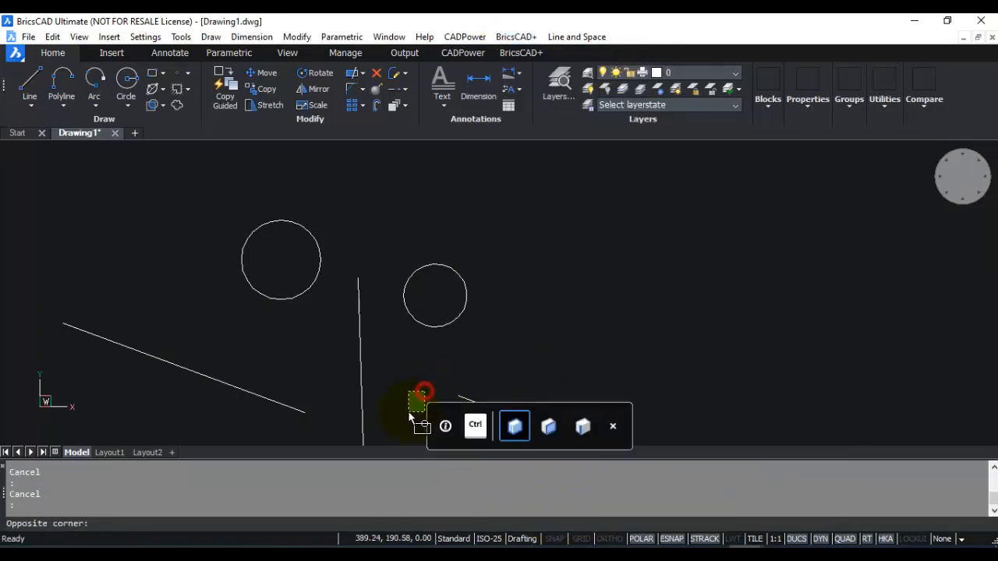
Search the program settings for snapmark, set Snap marker size to 6, and check the marker with a trial line snapping to an endpoint.
{"action": "left_click", "coordinate": [152, 44]}
{"action": "left_click", "coordinate": [156, 54]}
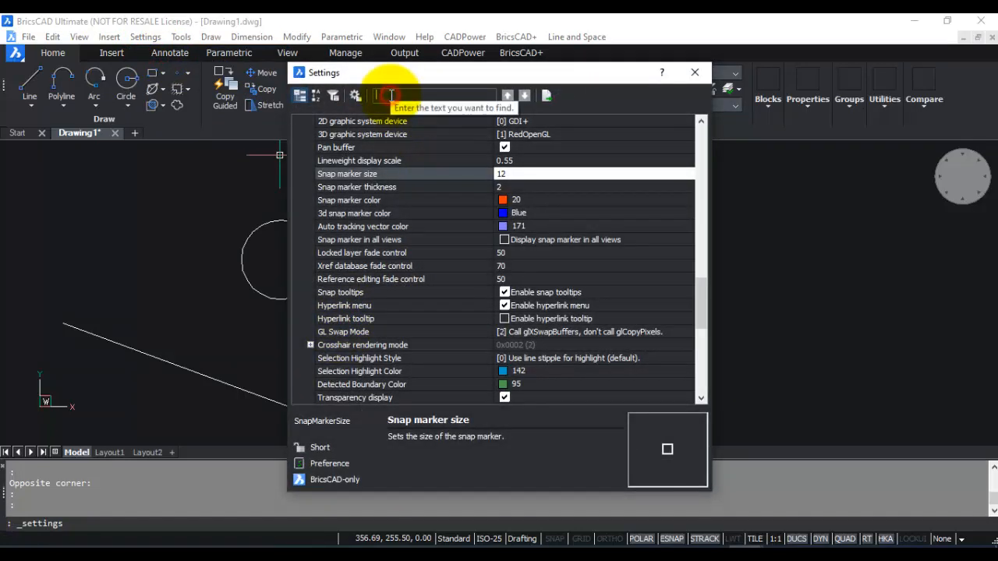
{"action": "type", "text": "sna"}
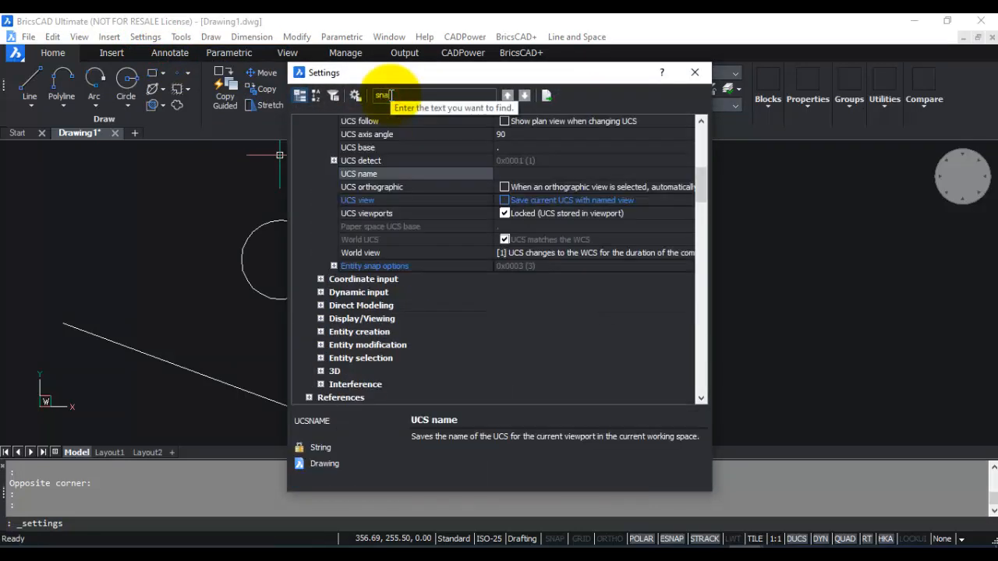
{"action": "type", "text": "pmark"}
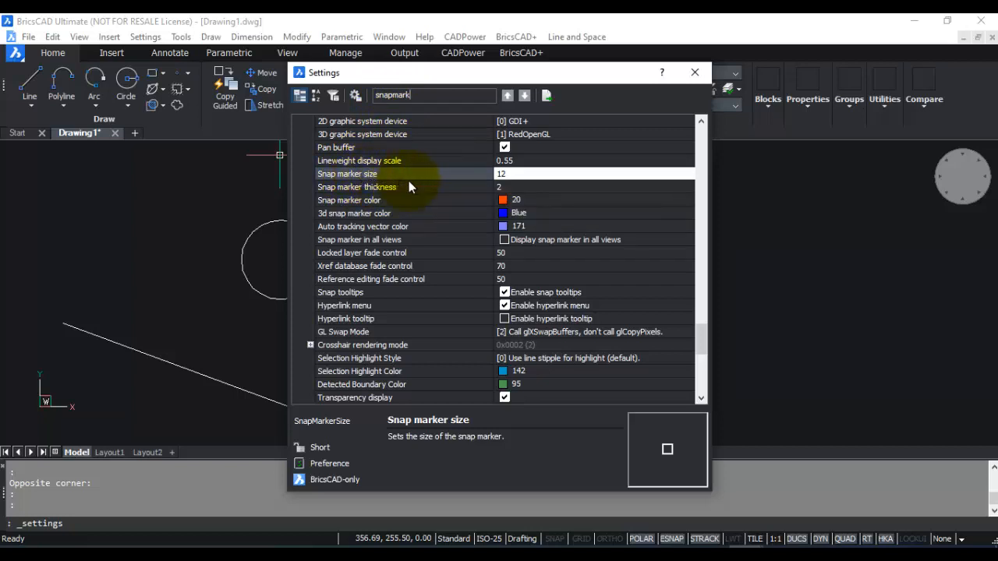
{"action": "left_click", "coordinate": [511, 174]}
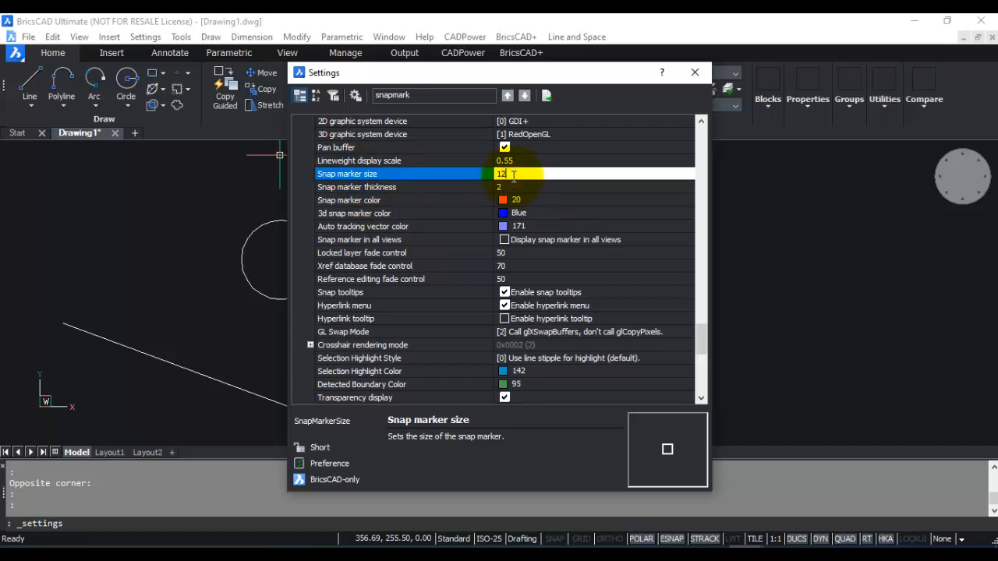
{"action": "left_click", "coordinate": [518, 177]}
{"action": "double_click", "coordinate": [528, 177]}
{"action": "type", "text": "6"}
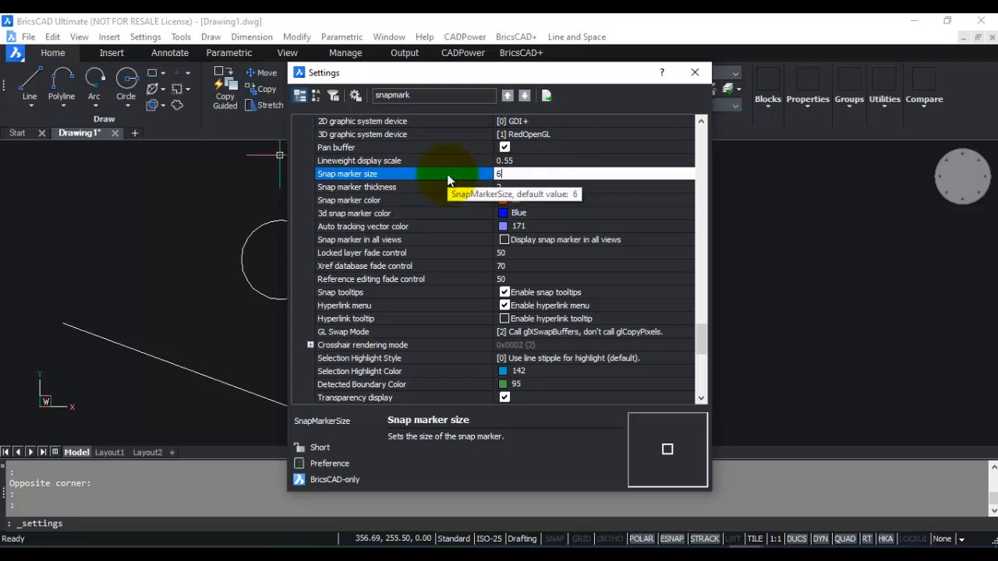
{"action": "key", "text": "Return"}
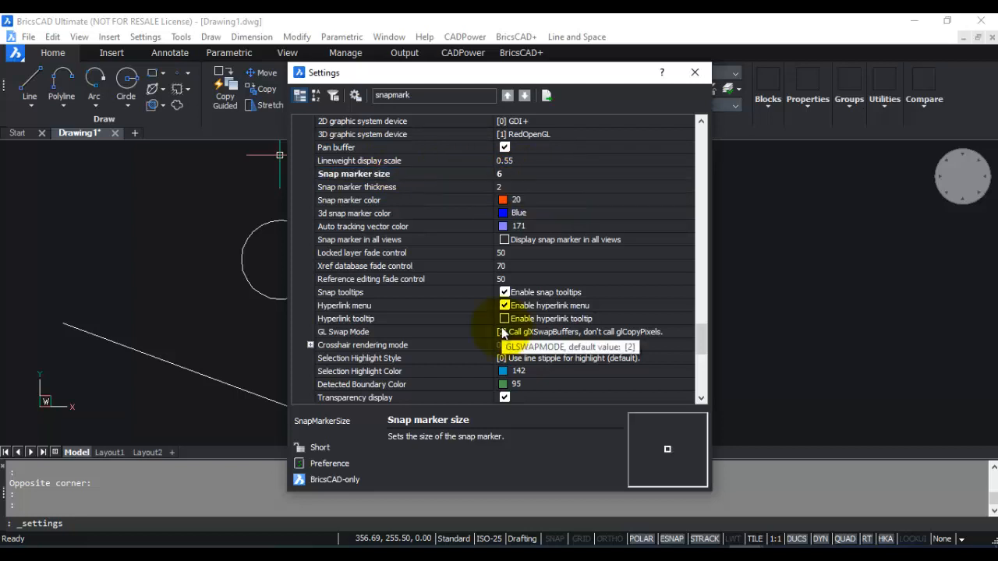
{"action": "left_click", "coordinate": [694, 71]}
{"action": "type", "text": "l"}
{"action": "key", "text": "Return"}
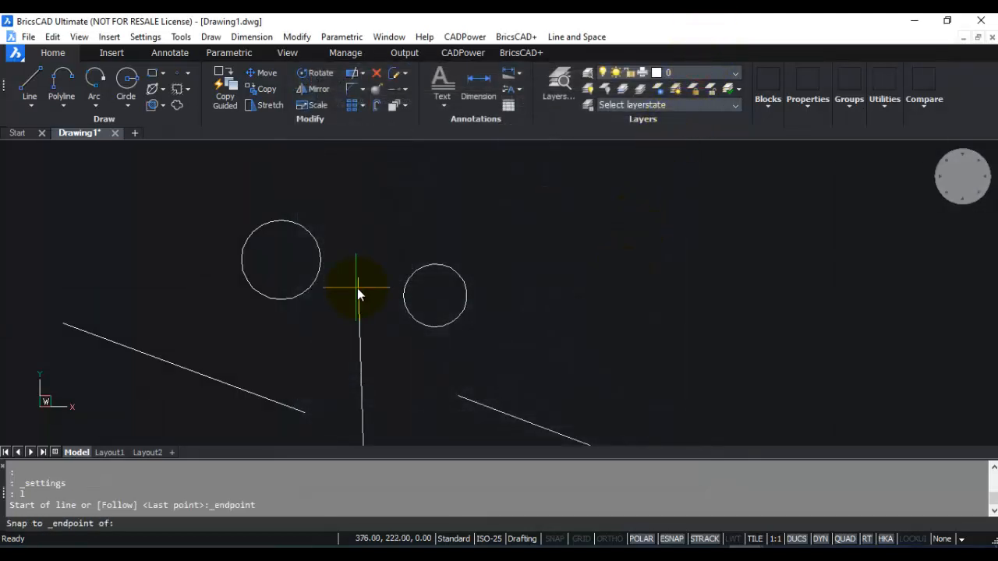
Search the program settings for cursorsi, set Crosshairs size to 3, and close the settings.
{"action": "left_click", "coordinate": [156, 36]}
{"action": "left_click", "coordinate": [167, 47]}
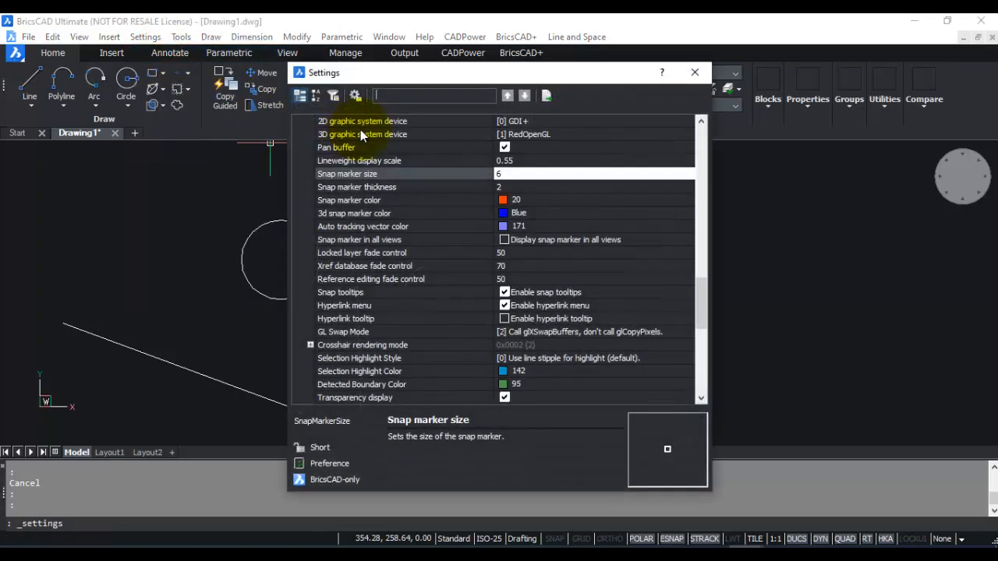
{"action": "left_click", "coordinate": [404, 97]}
{"action": "type", "text": "cursor"}
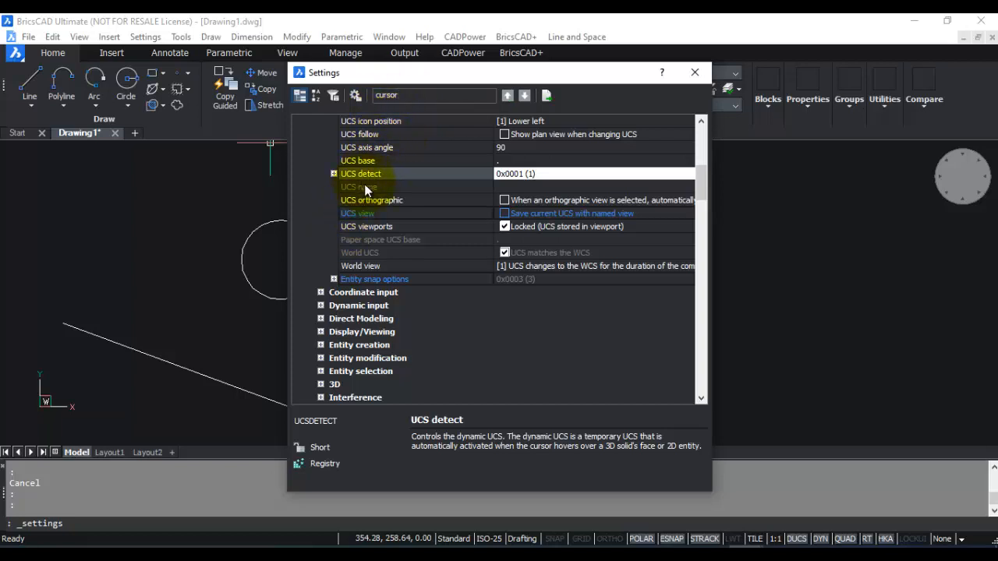
{"action": "type", "text": "s"}
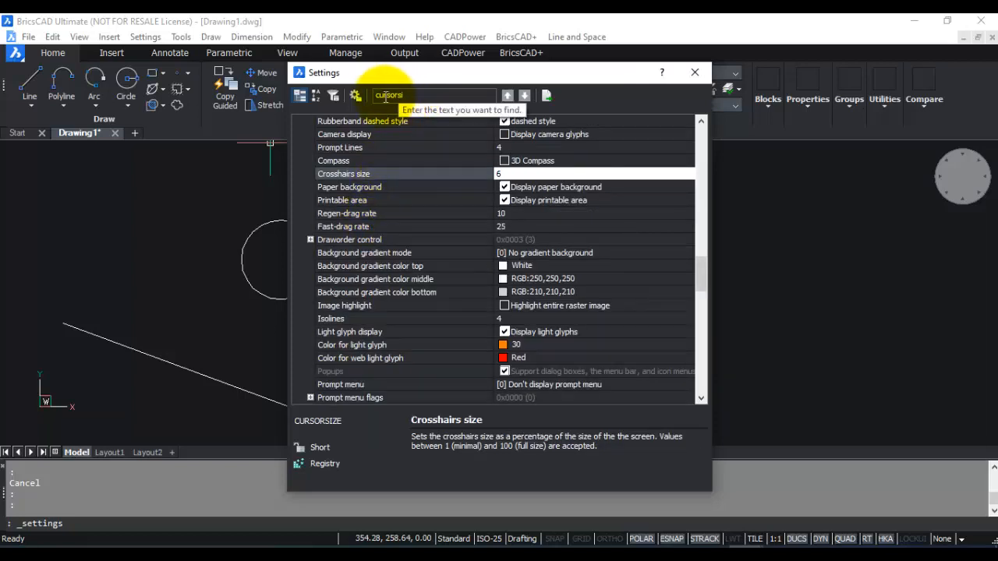
{"action": "type", "text": "i"}
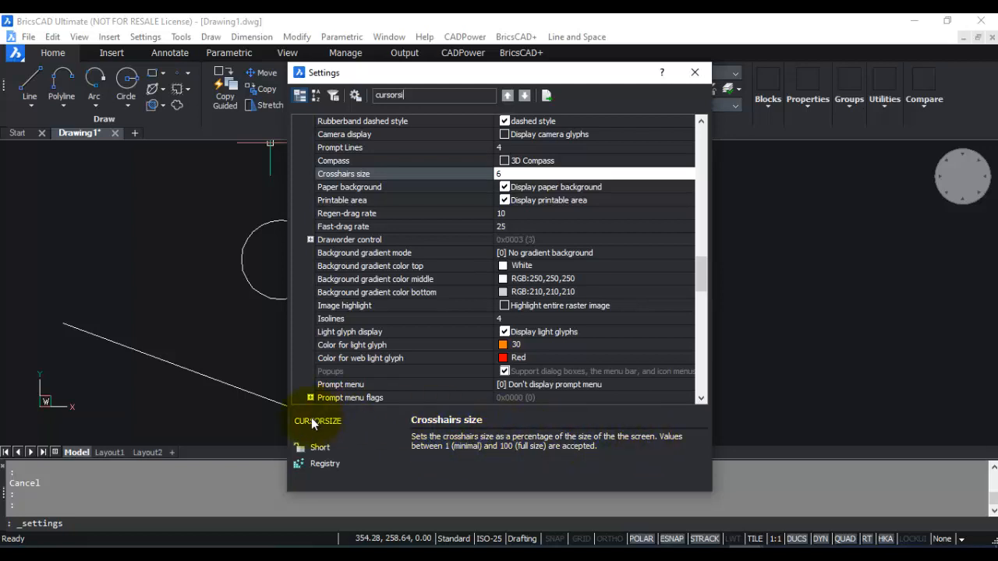
{"action": "double_click", "coordinate": [499, 173]}
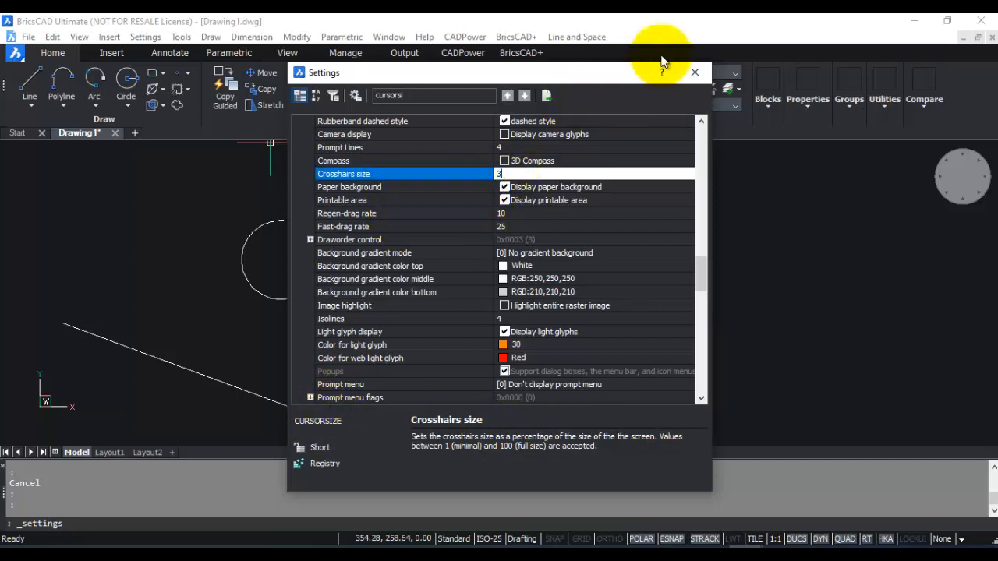
{"action": "left_click", "coordinate": [695, 72]}
{"action": "left_click", "coordinate": [501, 243]}
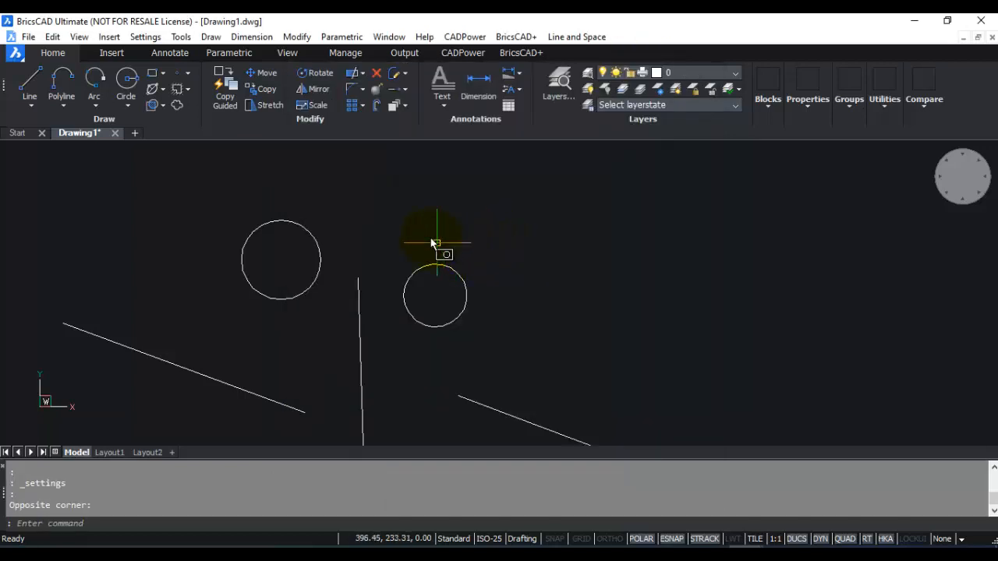
Search the program settings for quad and locate the Quad category under the program options.
{"action": "scroll", "coordinate": [402, 215], "scroll_direction": "down", "scroll_amount": 2}
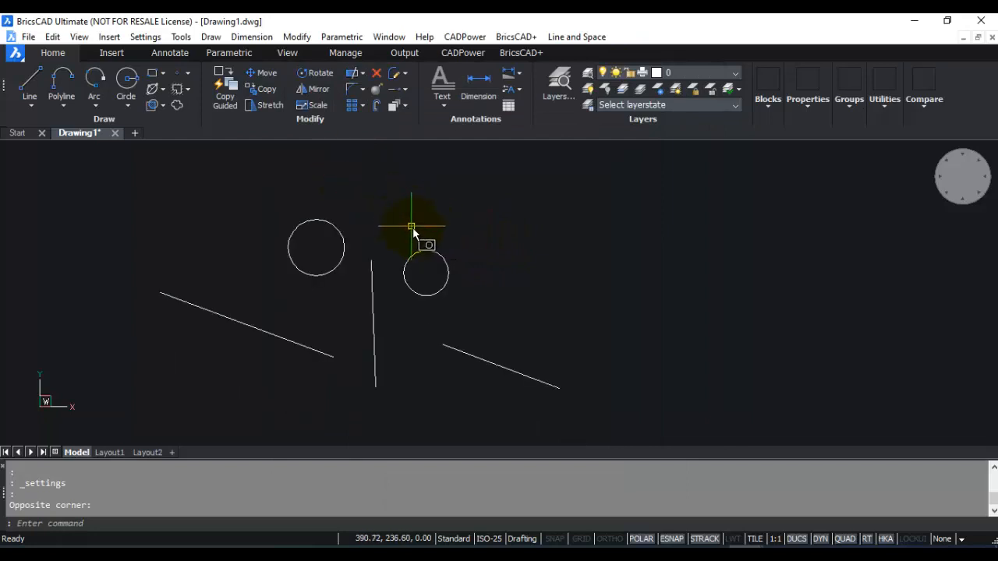
{"action": "mouse_move", "coordinate": [413, 219]}
{"action": "middle_mouse_down"}
{"action": "mouse_move", "coordinate": [442, 220]}
{"action": "mouse_move", "coordinate": [344, 235]}
{"action": "middle_mouse_up"}
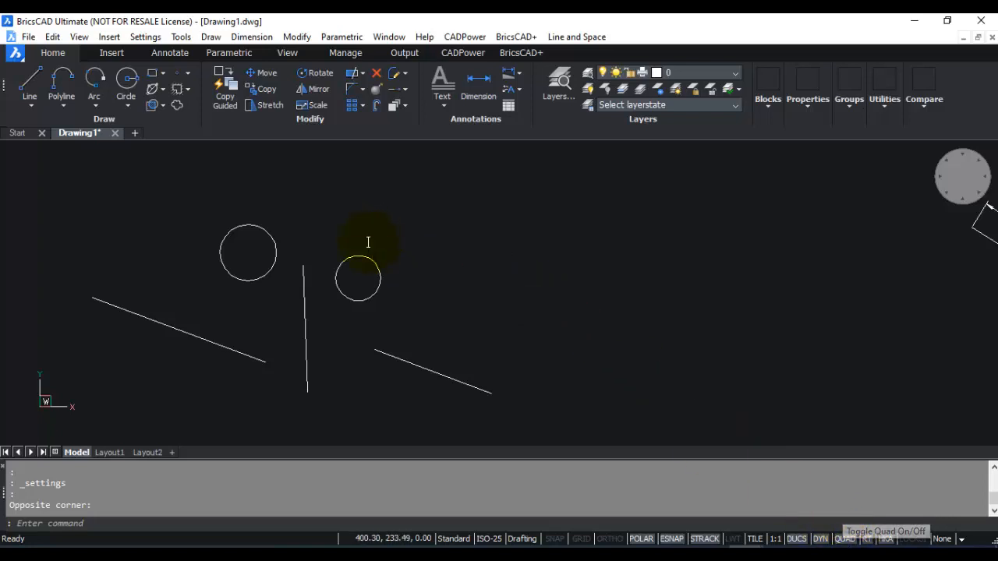
{"action": "mouse_move", "coordinate": [360, 255]}
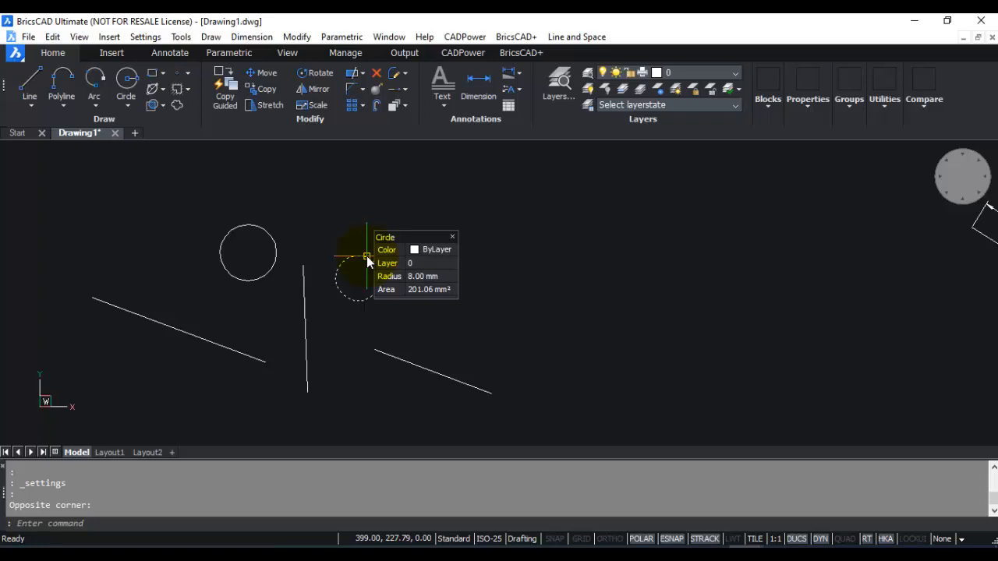
{"action": "left_click", "coordinate": [163, 38]}
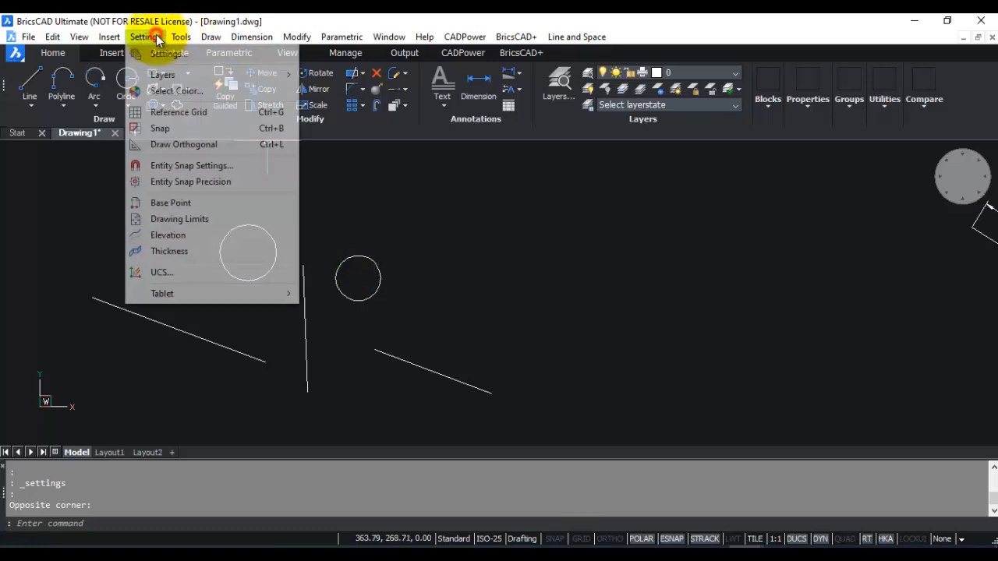
{"action": "left_click", "coordinate": [158, 55]}
{"action": "left_click", "coordinate": [395, 96]}
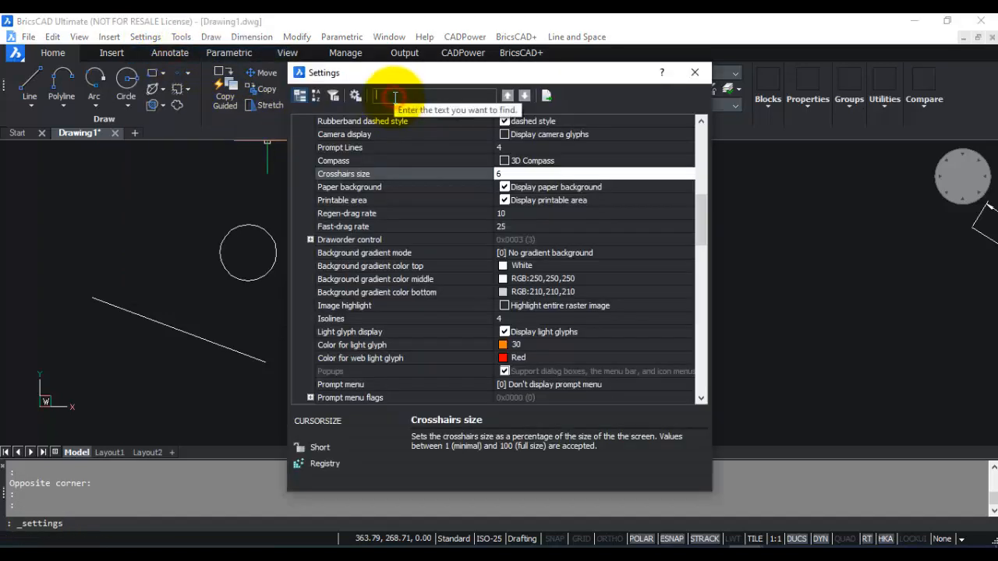
{"action": "type", "text": "quad"}
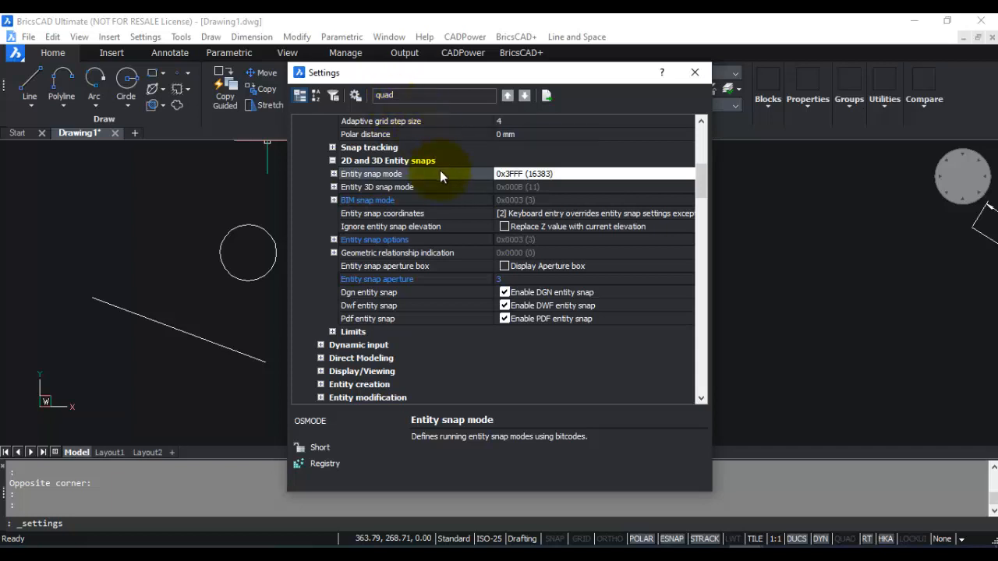
{"action": "key", "text": "Return"}
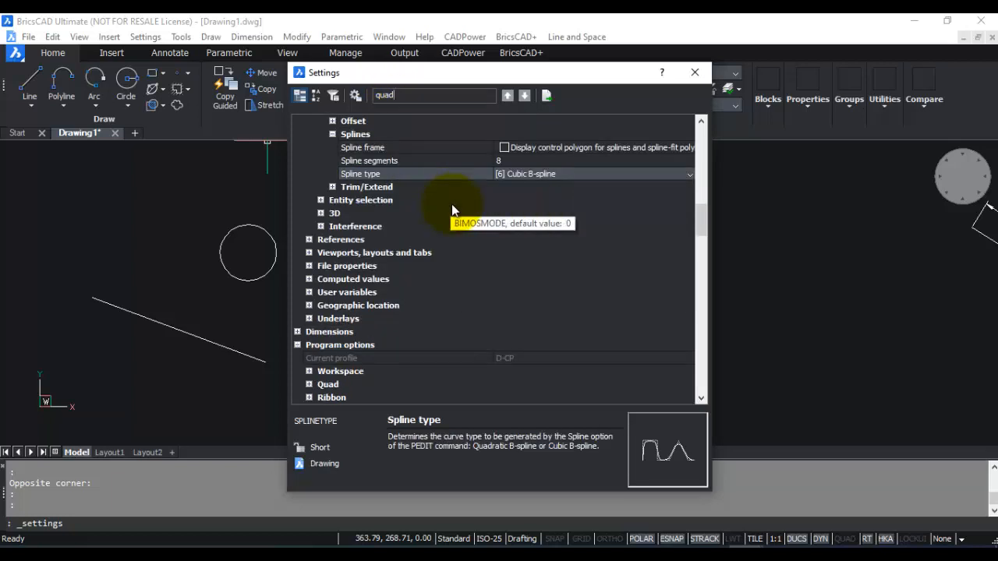
{"action": "key", "text": "Return"}
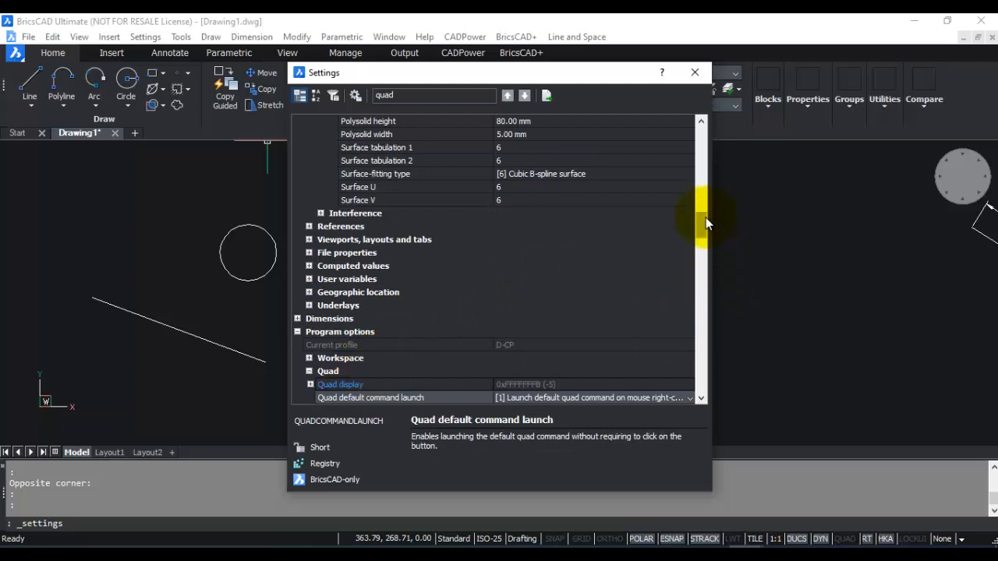
{"action": "scroll", "coordinate": [708, 221], "scroll_direction": "down", "scroll_amount": 4}
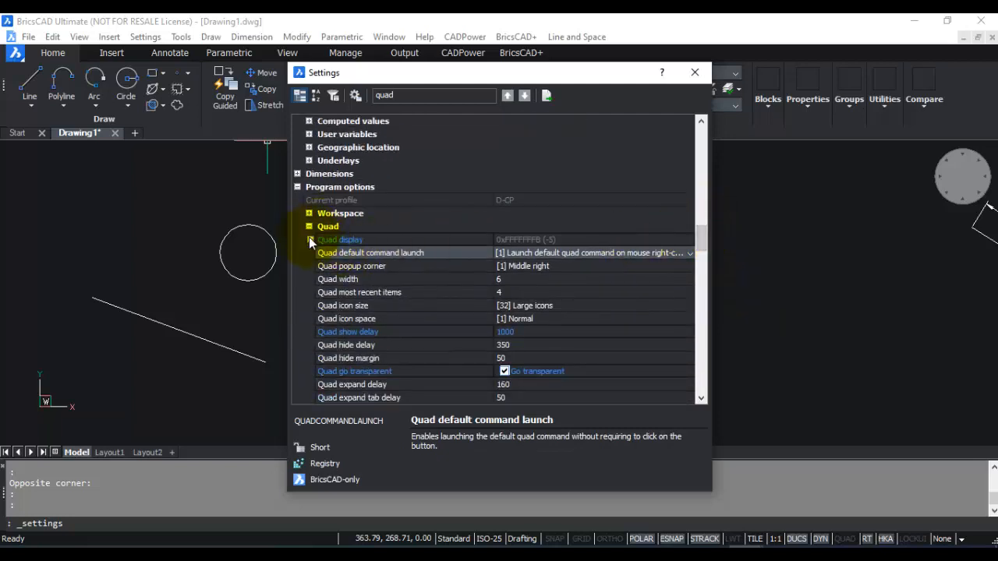
Set Quad show delay to 100, close the settings, and check how quickly the rollover tips appear over the circles and lines.
{"action": "left_click", "coordinate": [514, 331]}
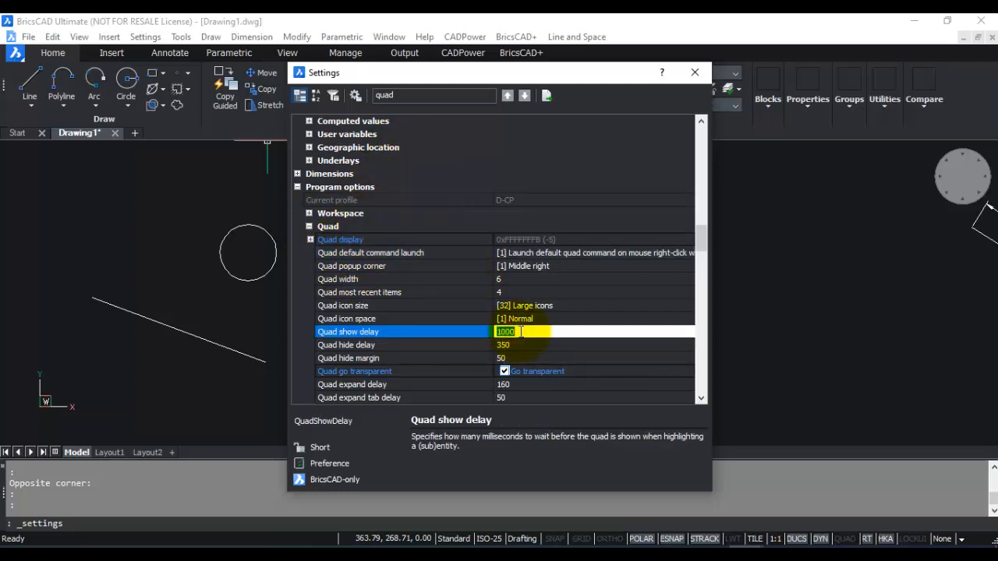
{"action": "left_click", "coordinate": [521, 332]}
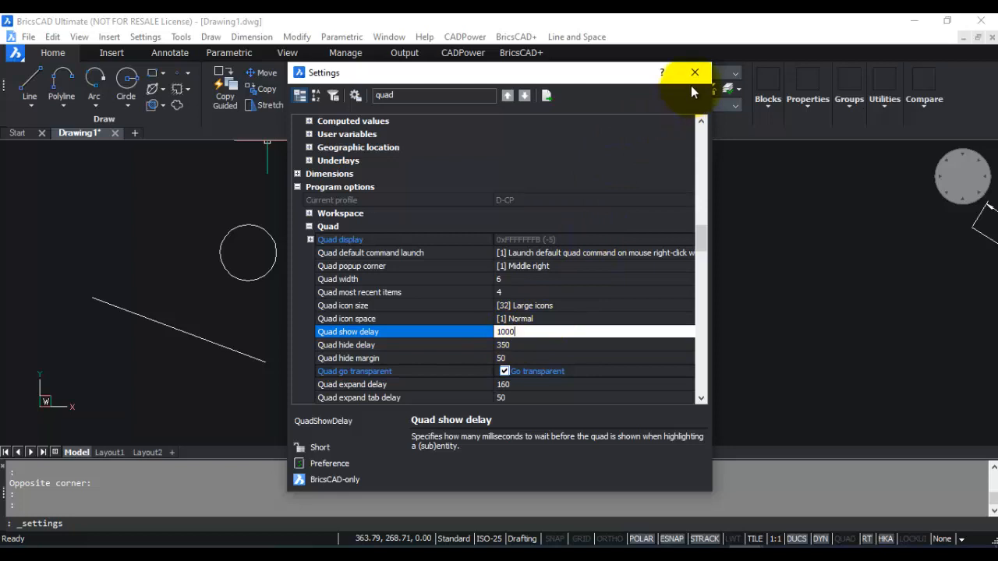
{"action": "double_click", "coordinate": [530, 332]}
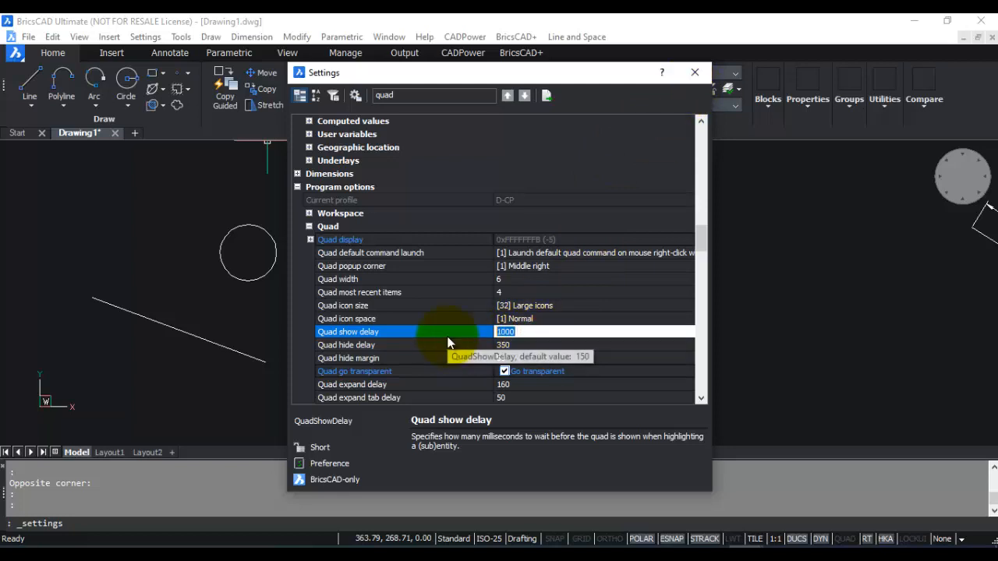
{"action": "type", "text": "100"}
{"action": "left_click", "coordinate": [695, 72]}
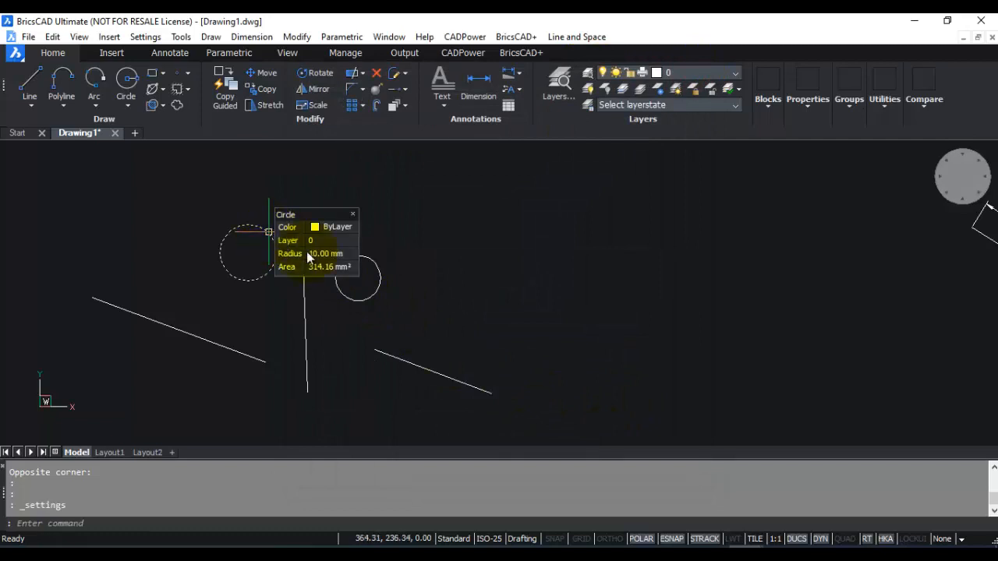
{"action": "mouse_move", "coordinate": [306, 333]}
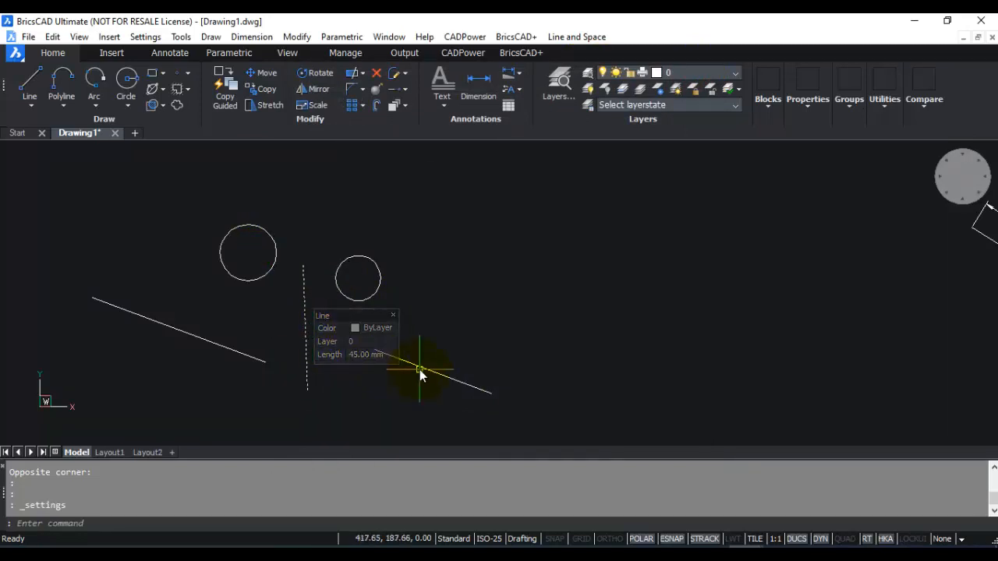
{"action": "mouse_move", "coordinate": [422, 369]}
{"action": "mouse_move", "coordinate": [378, 281]}
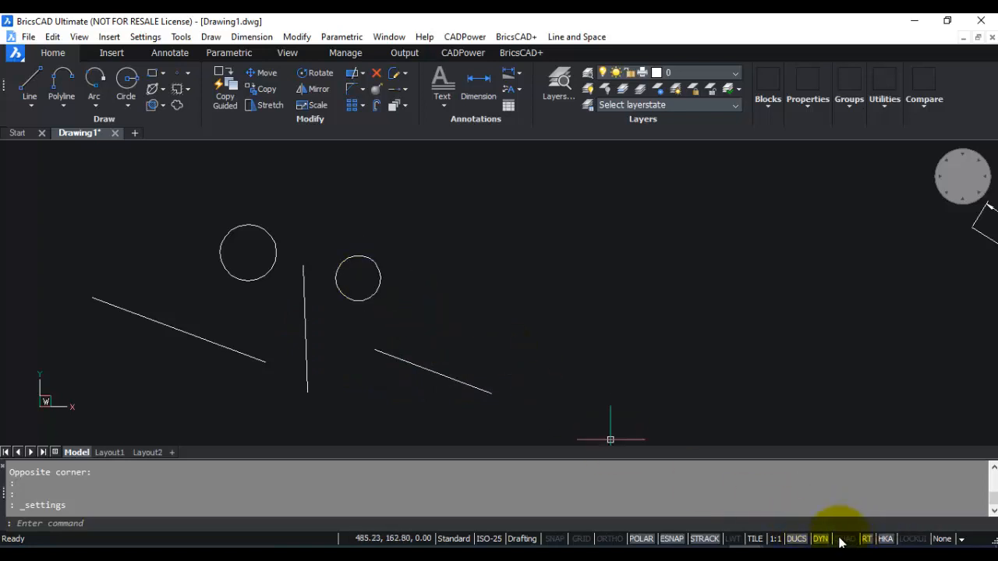
Disable Switch off quad under Quad display in the program settings, close them, and check the rollover over the smaller circle.
{"action": "left_click", "coordinate": [143, 41]}
{"action": "left_click", "coordinate": [156, 55]}
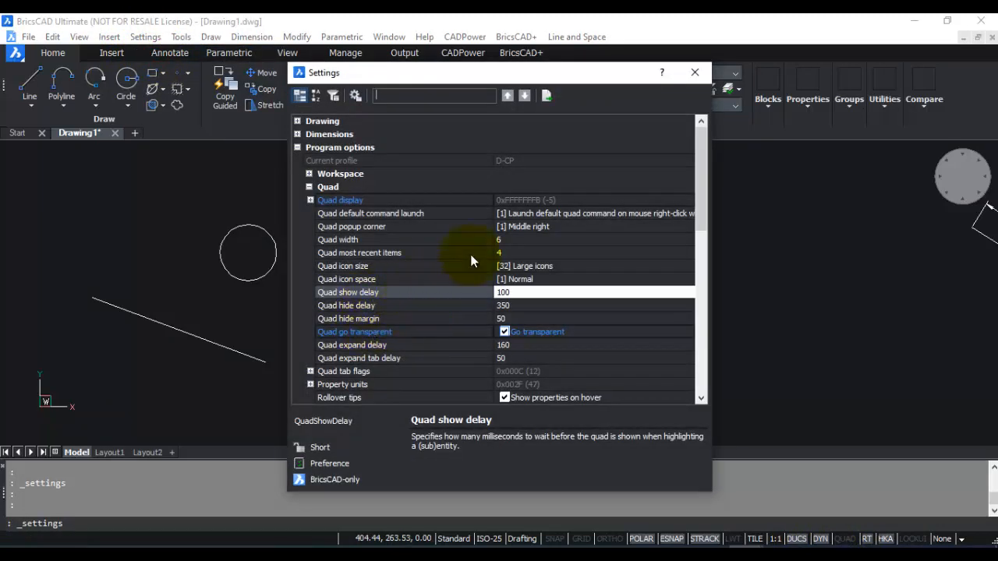
{"action": "left_click", "coordinate": [310, 200]}
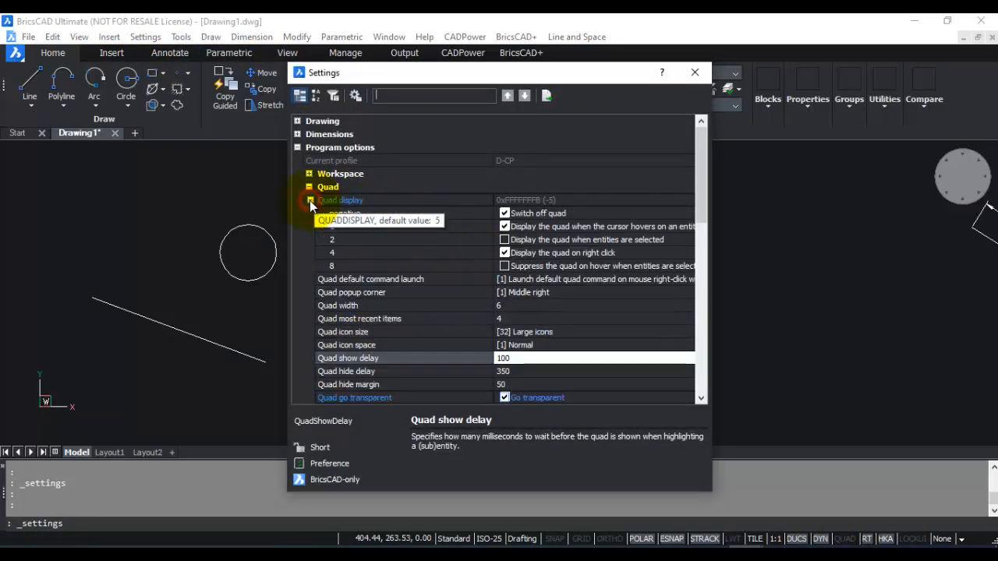
{"action": "left_click", "coordinate": [504, 213]}
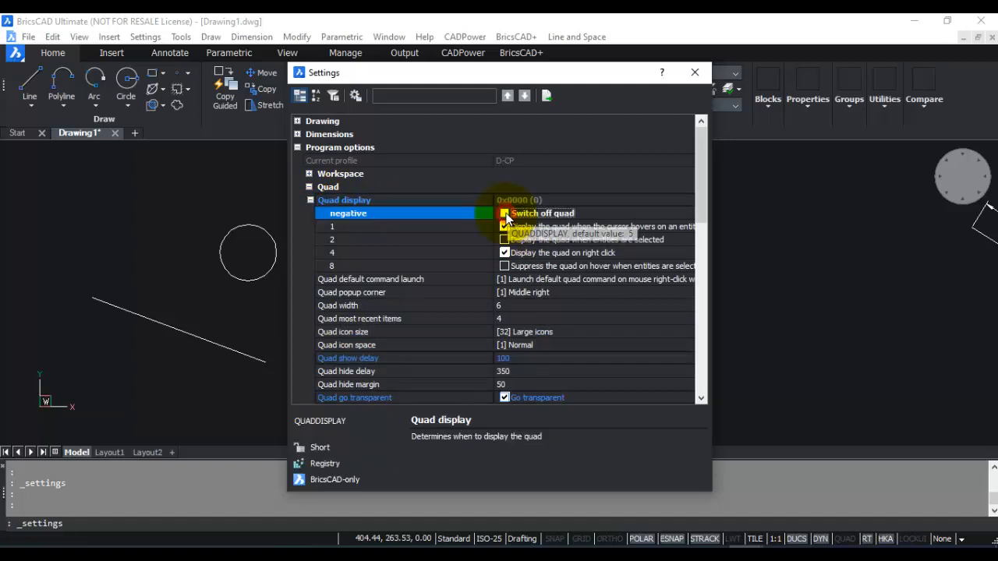
{"action": "left_click", "coordinate": [695, 72]}
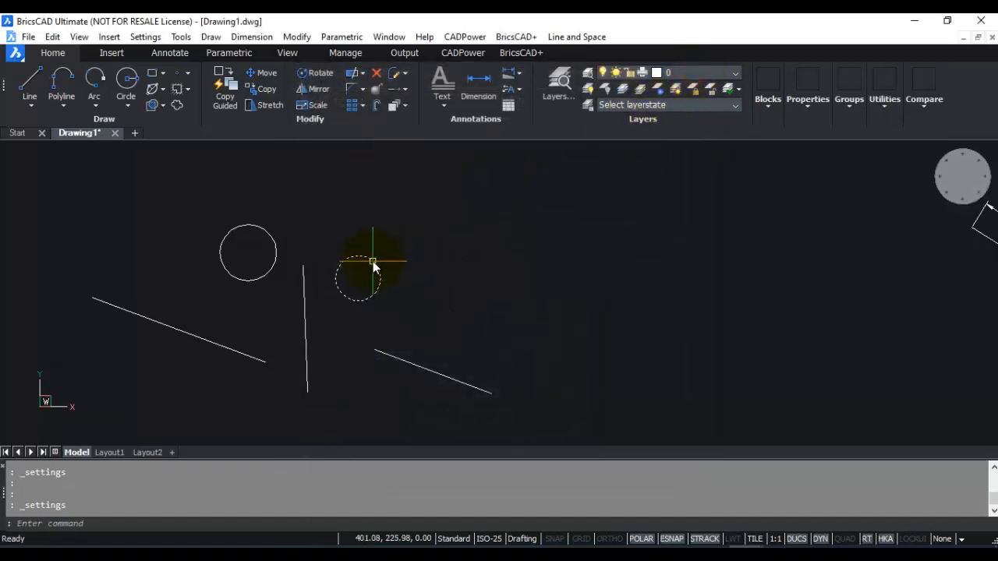
{"action": "mouse_move", "coordinate": [373, 261]}
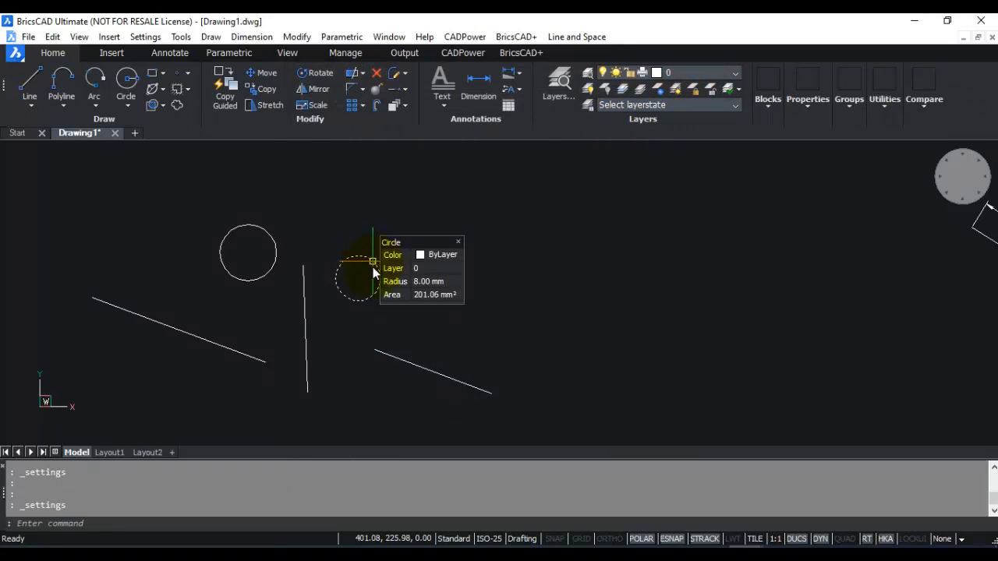
{"action": "mouse_move", "coordinate": [381, 351]}
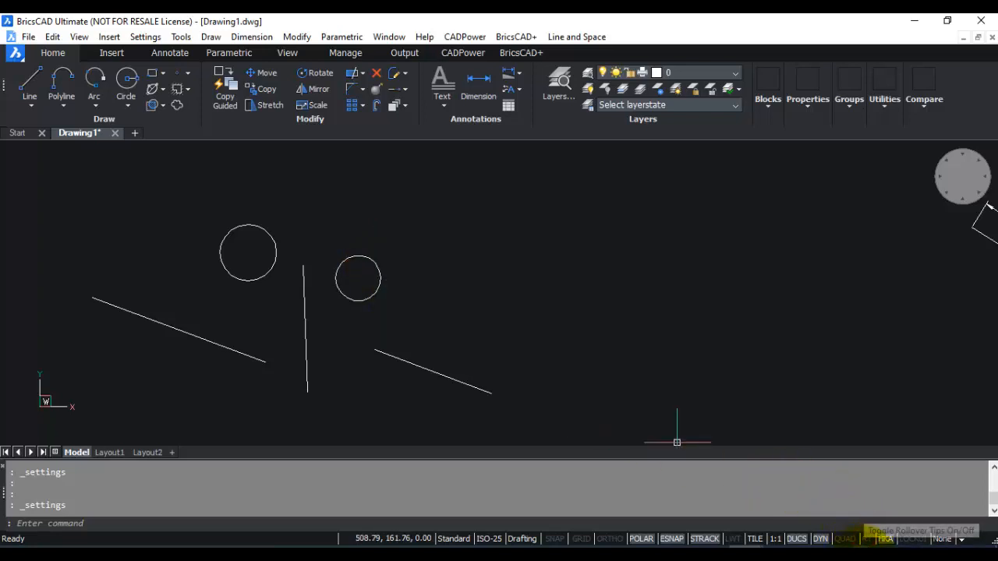
Turn on the Quad, inspect its tools over the smaller circle and the near-vertical line, and dismiss it.
{"action": "left_click", "coordinate": [847, 539]}
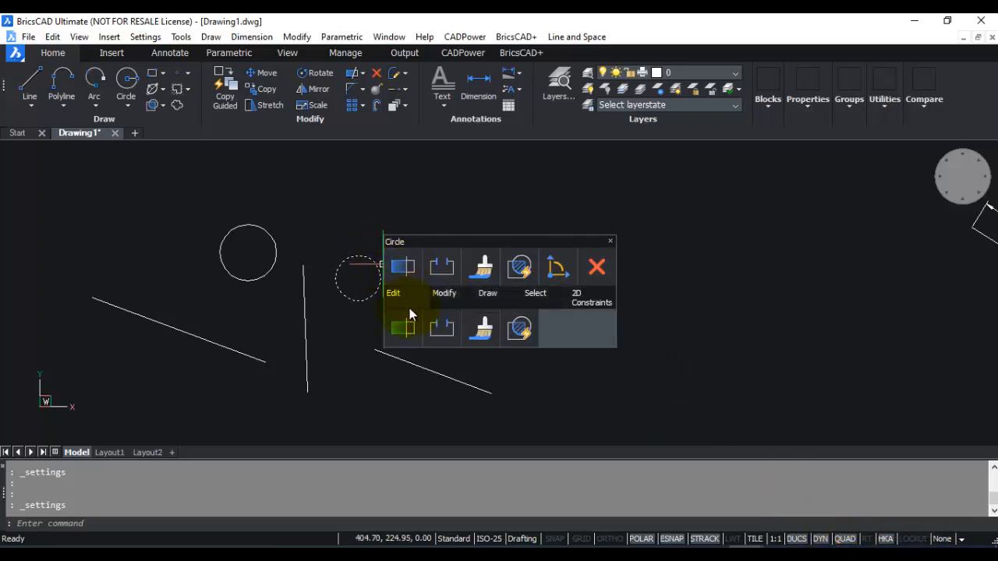
{"action": "mouse_move", "coordinate": [308, 284]}
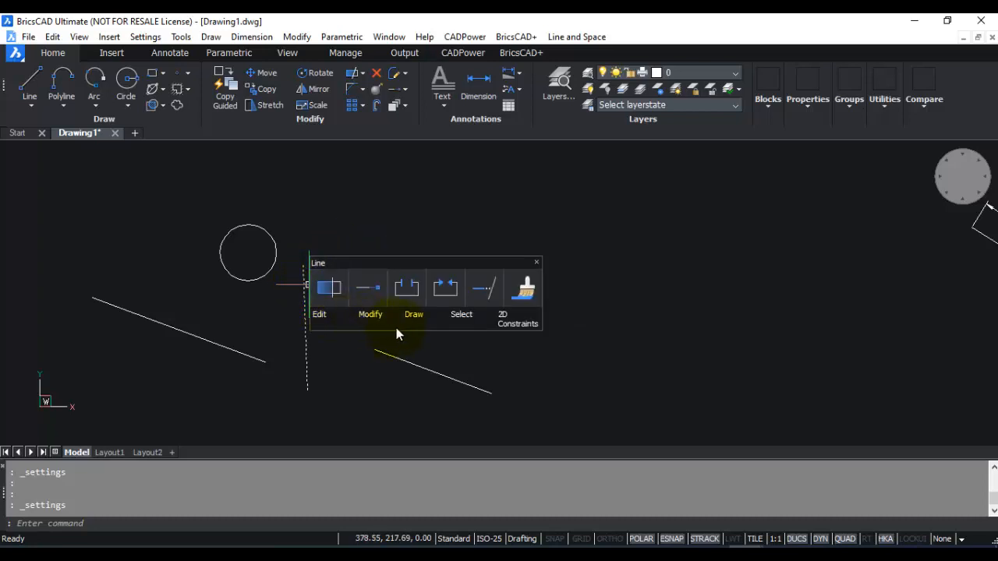
{"action": "key", "text": "Escape"}
{"action": "key", "text": "Escape"}
Turn off the Quad, inspect the rollover properties of the near-vertical line, and dismiss the tip.
{"action": "left_click", "coordinate": [845, 539]}
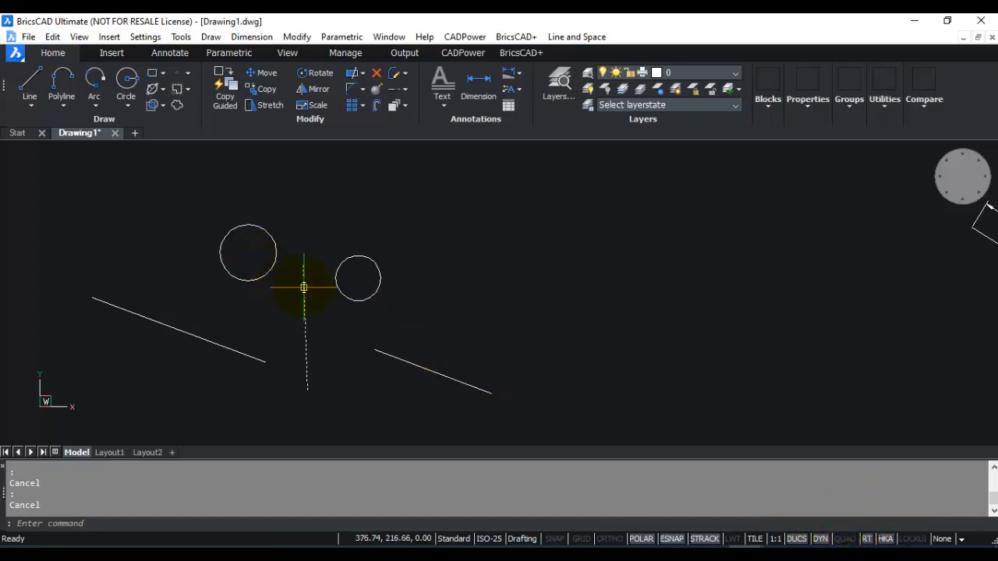
{"action": "mouse_move", "coordinate": [305, 287]}
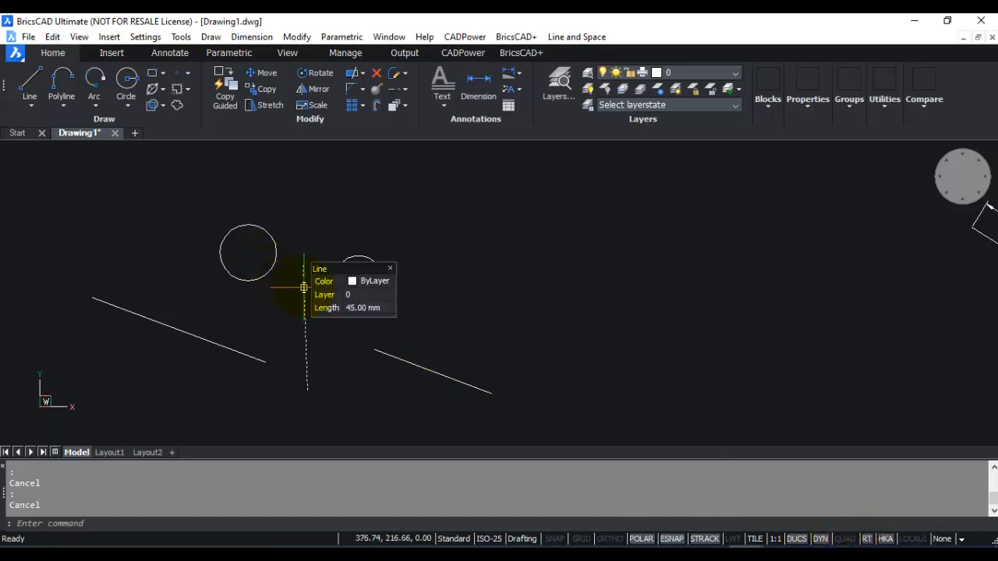
{"action": "left_click", "coordinate": [353, 280]}
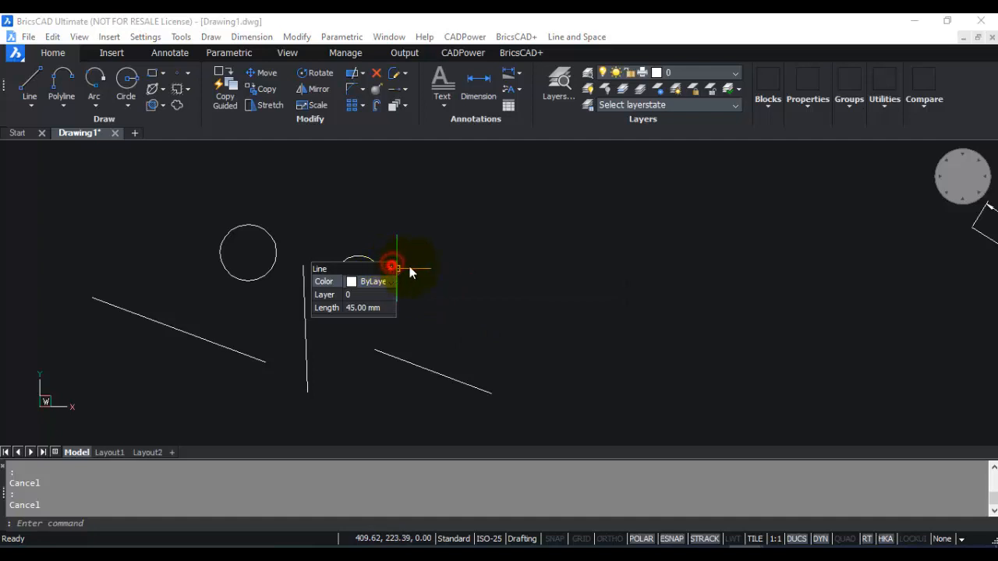
{"action": "left_click", "coordinate": [408, 270]}
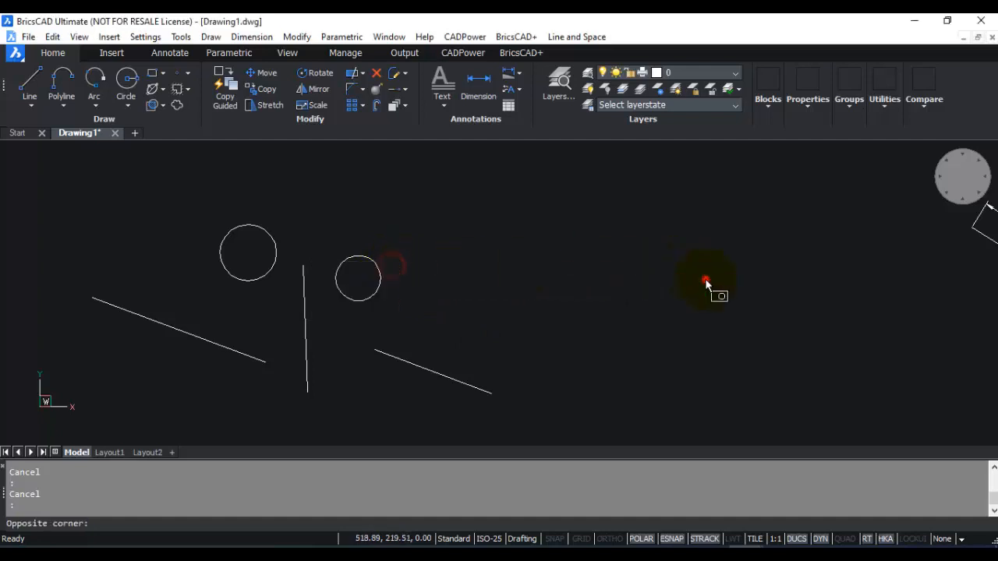
{"action": "left_click", "coordinate": [618, 282]}
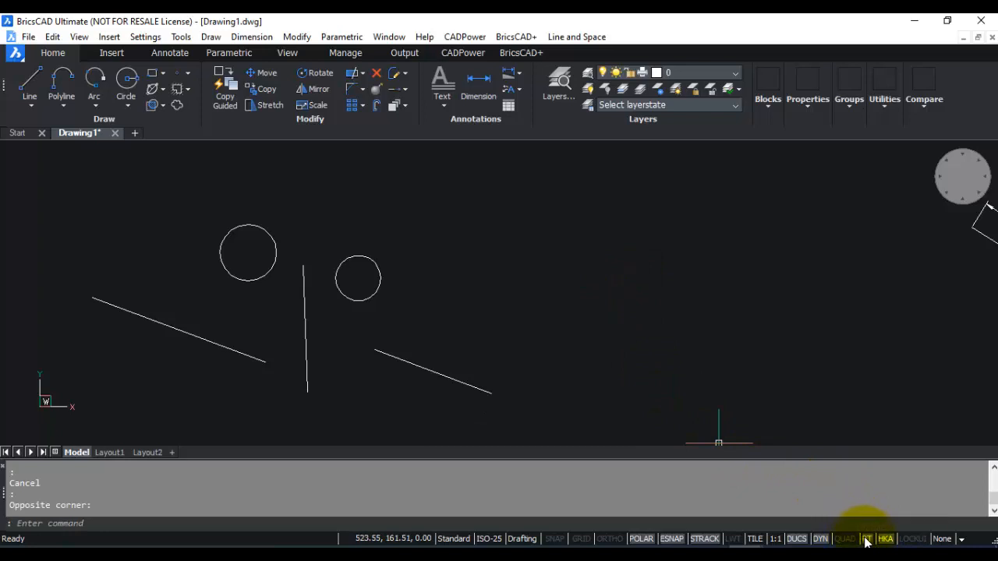
Review the Quad options in the program settings, including Quad display and Quad hide margin, and close the settings.
{"action": "right_click", "coordinate": [833, 538]}
{"action": "left_click", "coordinate": [831, 510]}
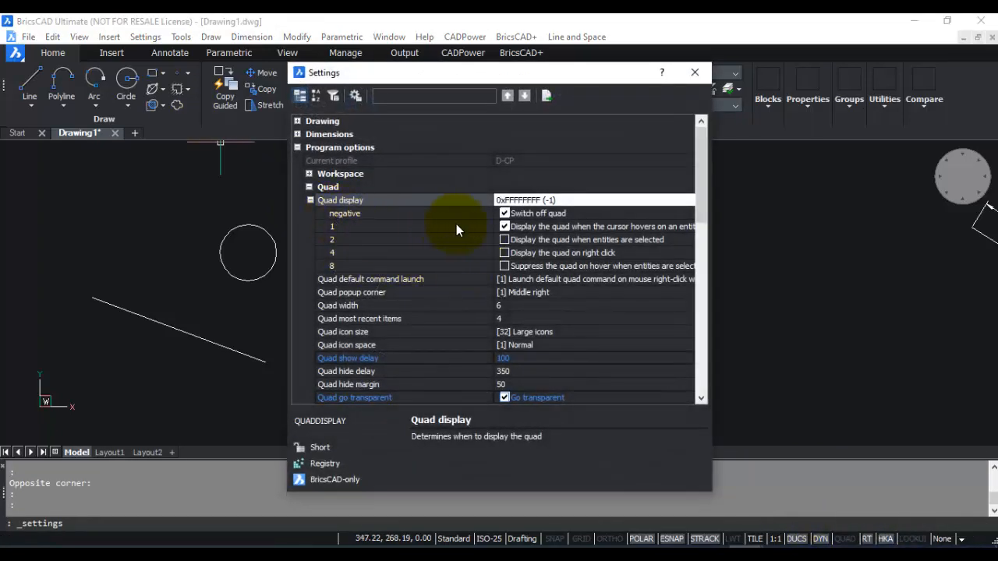
{"action": "left_click", "coordinate": [310, 200]}
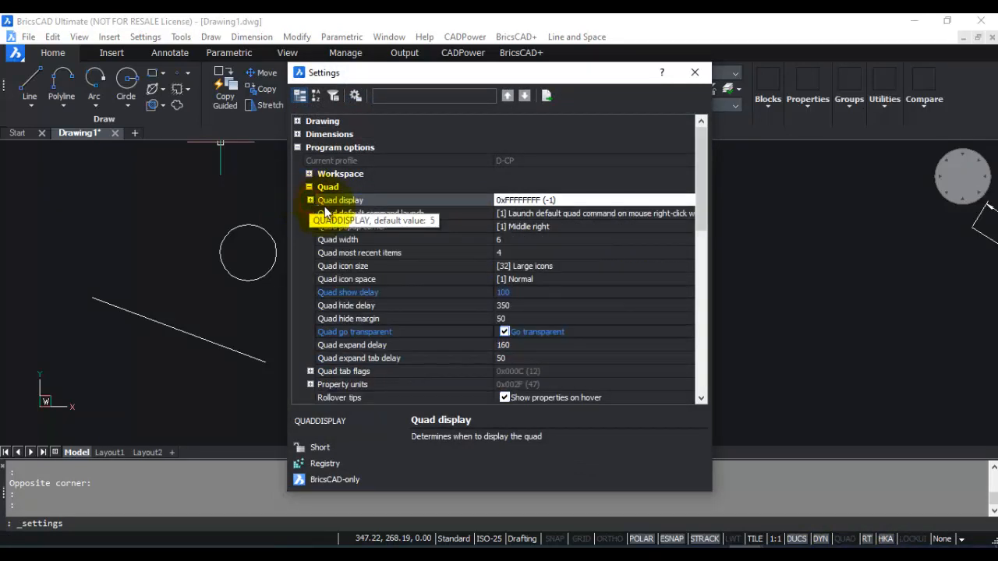
{"action": "left_click", "coordinate": [515, 318]}
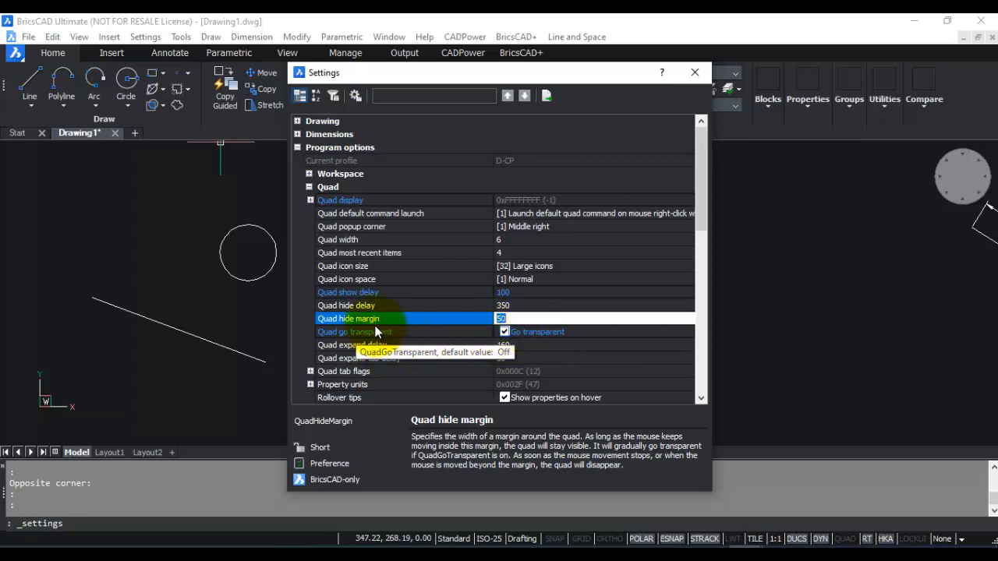
{"action": "left_click", "coordinate": [701, 72]}
Turn the Quad back on and inspect it over the smaller circle.
{"action": "mouse_move", "coordinate": [367, 254]}
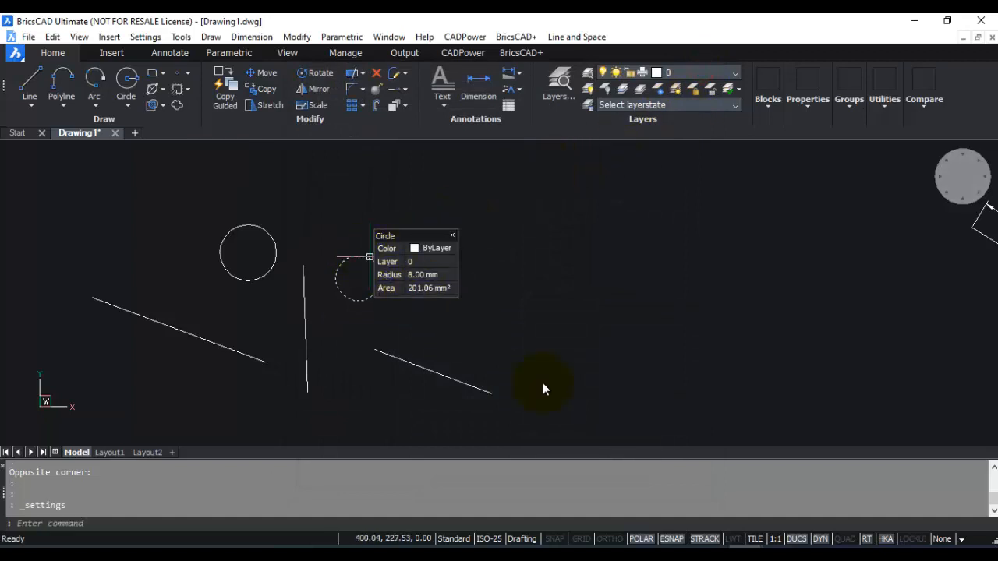
{"action": "left_click", "coordinate": [845, 538]}
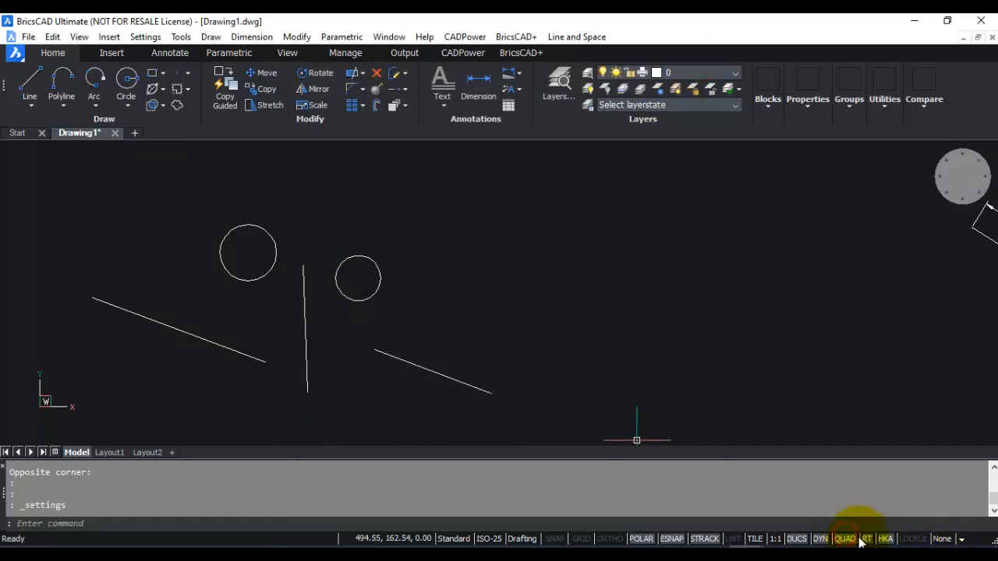
{"action": "mouse_move", "coordinate": [372, 266]}
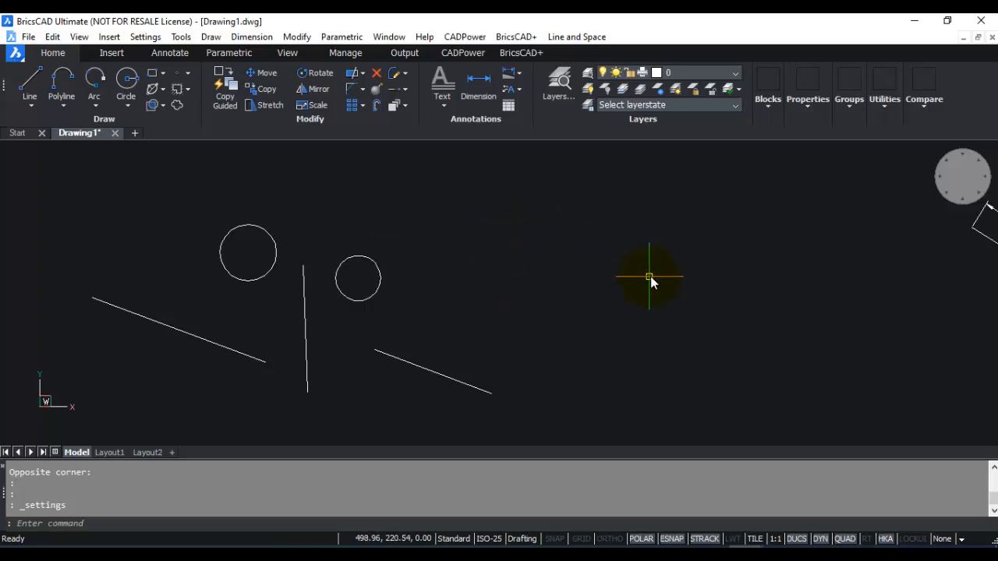
Review the Quad options in the program settings, including Quad show delay, hide delay and hide margin, and close the settings.
{"action": "left_click", "coordinate": [156, 37]}
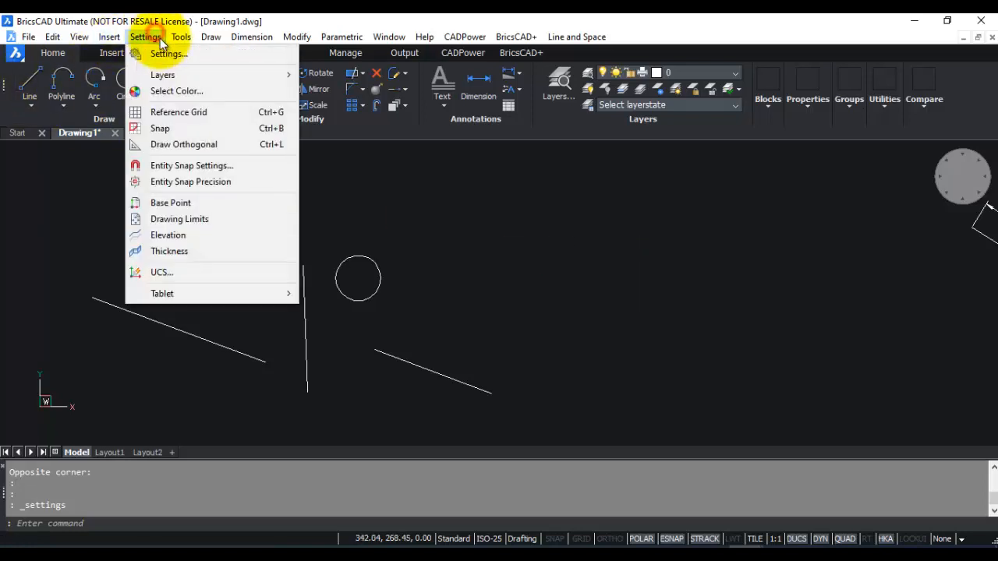
{"action": "left_click", "coordinate": [168, 53]}
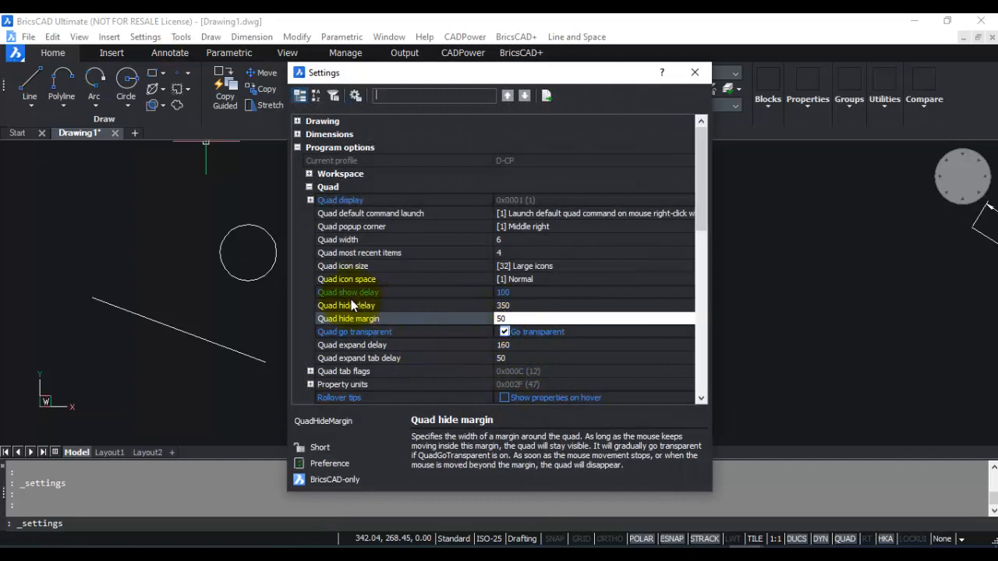
{"action": "left_click", "coordinate": [693, 76]}
{"action": "left_click", "coordinate": [431, 263]}
{"action": "left_click", "coordinate": [429, 266]}
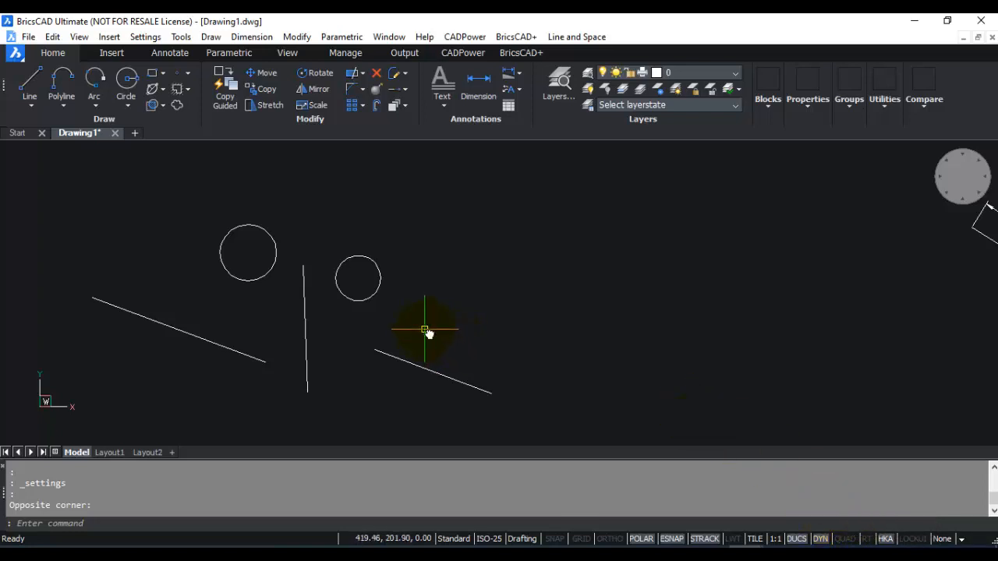
{"action": "mouse_move", "coordinate": [425, 332]}
{"action": "middle_mouse_down"}
{"action": "mouse_move", "coordinate": [473, 345]}
{"action": "mouse_move", "coordinate": [538, 346]}
{"action": "middle_mouse_up"}
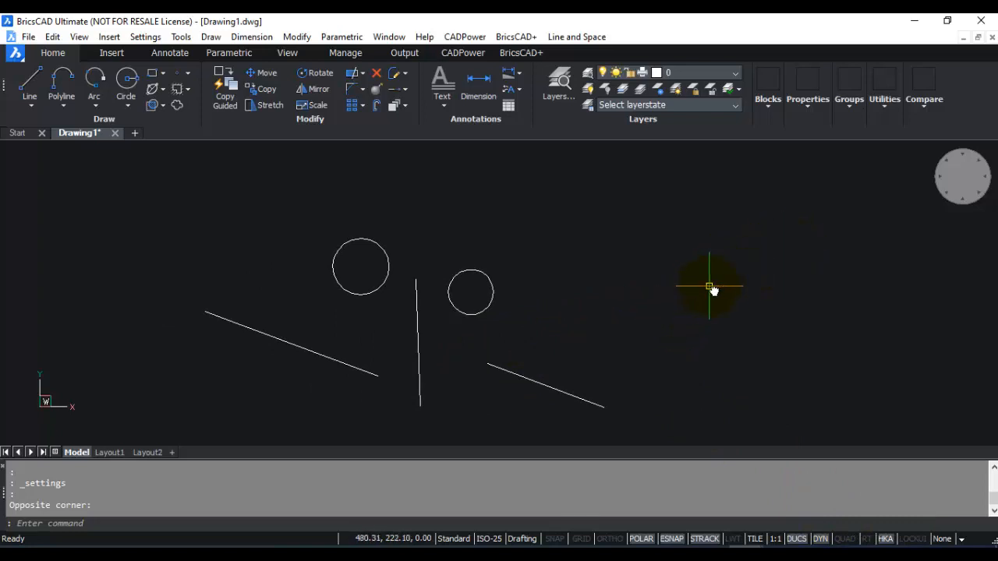
{"action": "type", "text": "l"}
{"action": "key", "text": "Return"}
{"action": "left_click", "coordinate": [800, 255]}
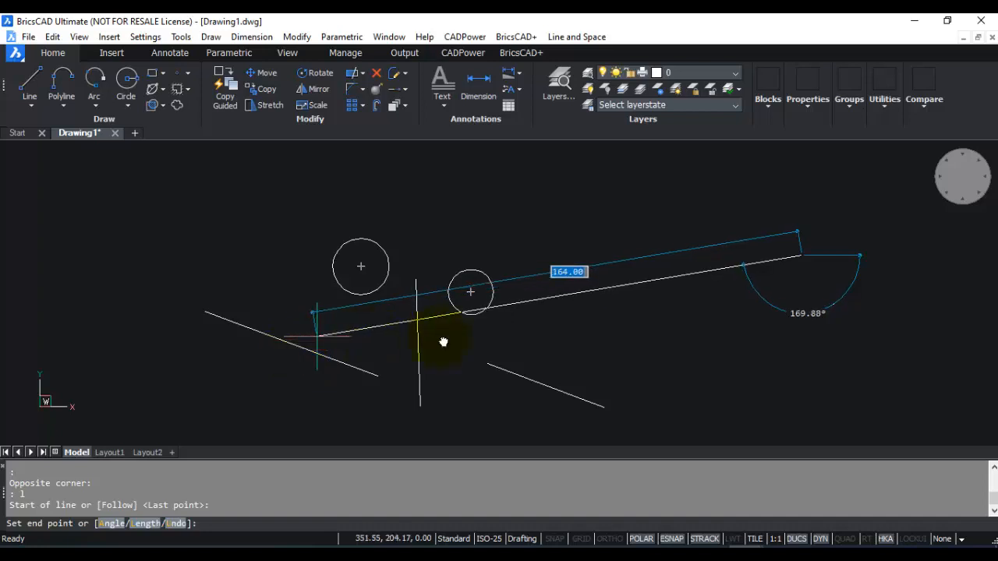
{"action": "key", "text": "Escape"}
{"action": "key", "text": "Escape"}
Review the 2D entity snap modes in the drawing's entity snap settings, from Endpoint to Parallel, and close the settings.
{"action": "right_click", "coordinate": [672, 539]}
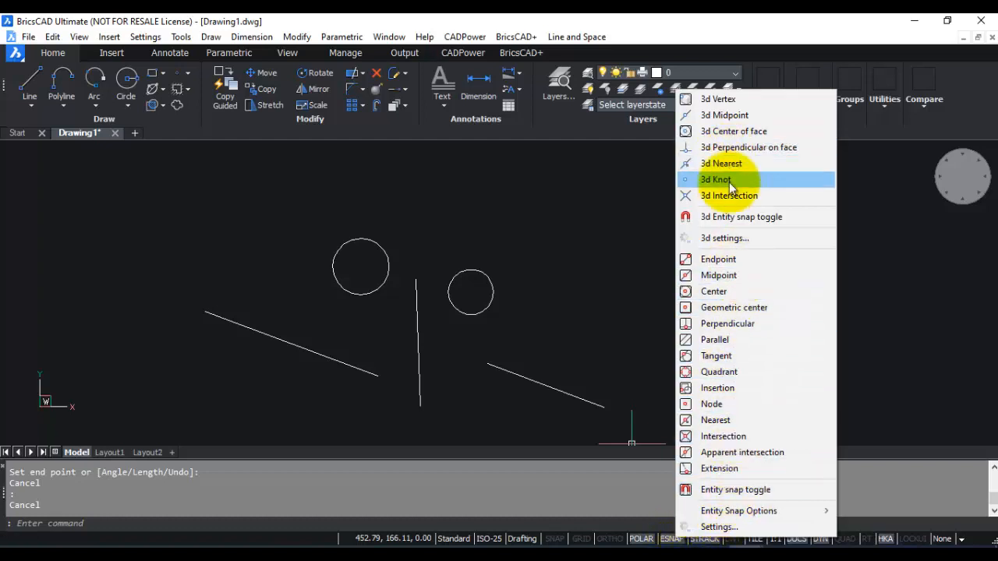
{"action": "left_click", "coordinate": [731, 527]}
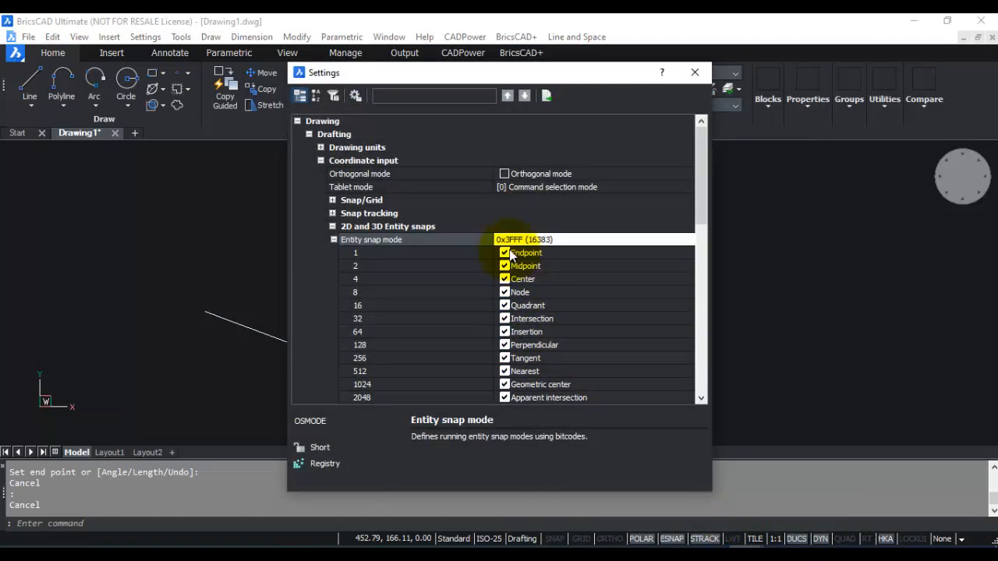
{"action": "left_click_drag", "start_coordinate": [700, 189], "coordinate": [699, 210]}
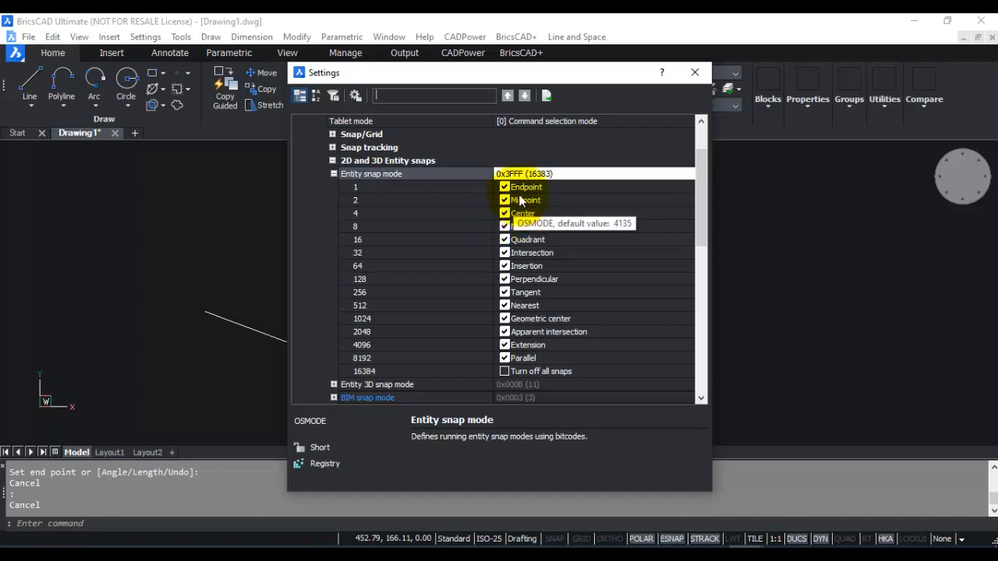
{"action": "left_click", "coordinate": [695, 72]}
{"action": "left_click", "coordinate": [717, 328]}
{"action": "left_click", "coordinate": [684, 339]}
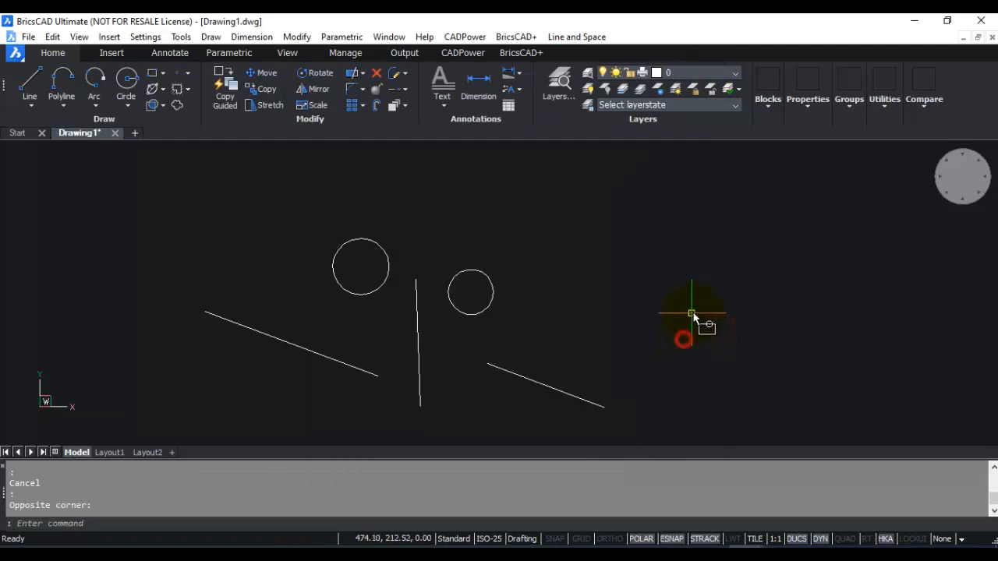
{"action": "key", "text": "Escape"}
Draw a line using an Endpoint snap override to the near-vertical line's upper end, and continue it to the long sloping line's lower end.
{"action": "type", "text": "l"}
{"action": "key", "text": "Return"}
{"action": "left_click", "coordinate": [838, 193]}
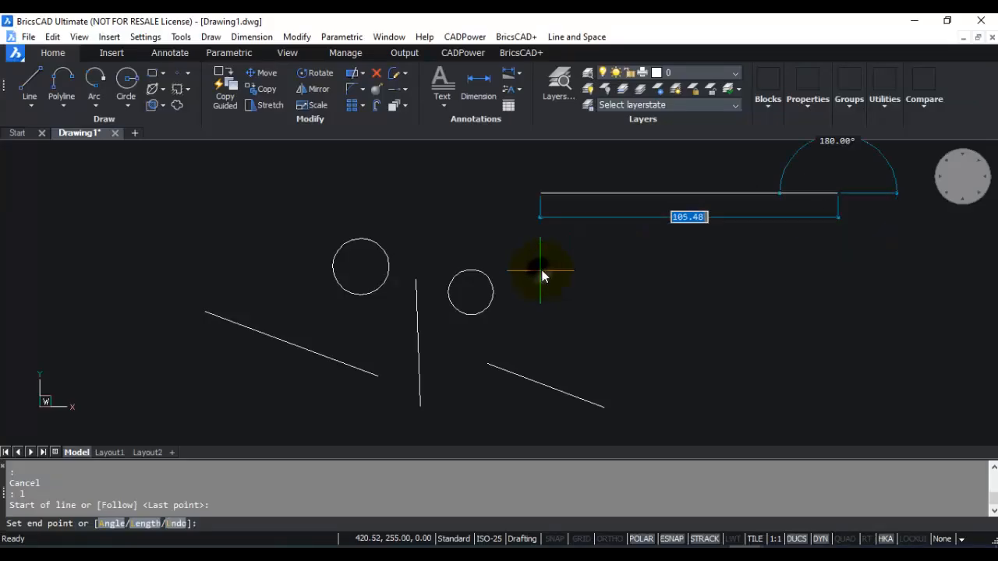
{"action": "right_click", "coordinate": [541, 276], "text": "shift"}
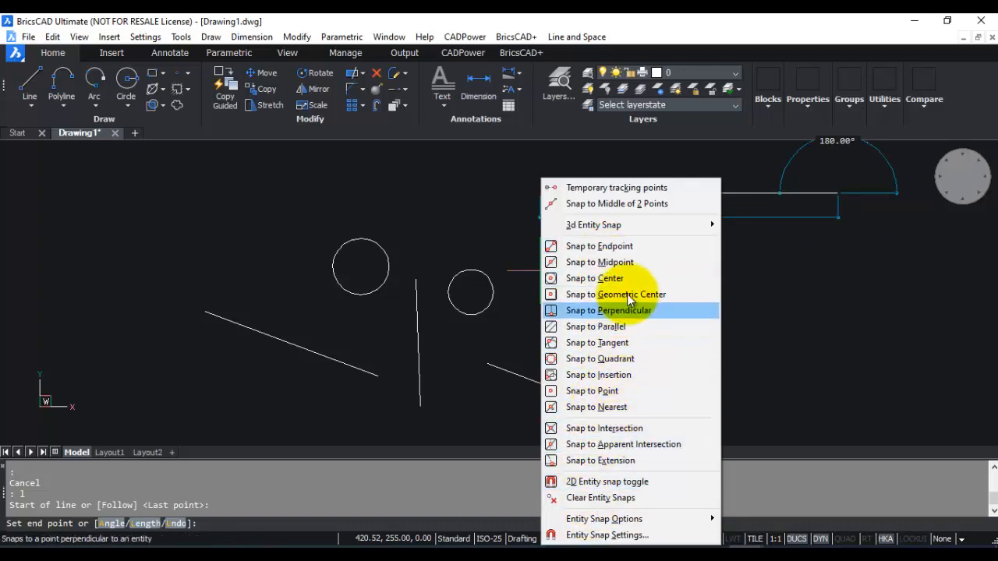
{"action": "left_click", "coordinate": [574, 246]}
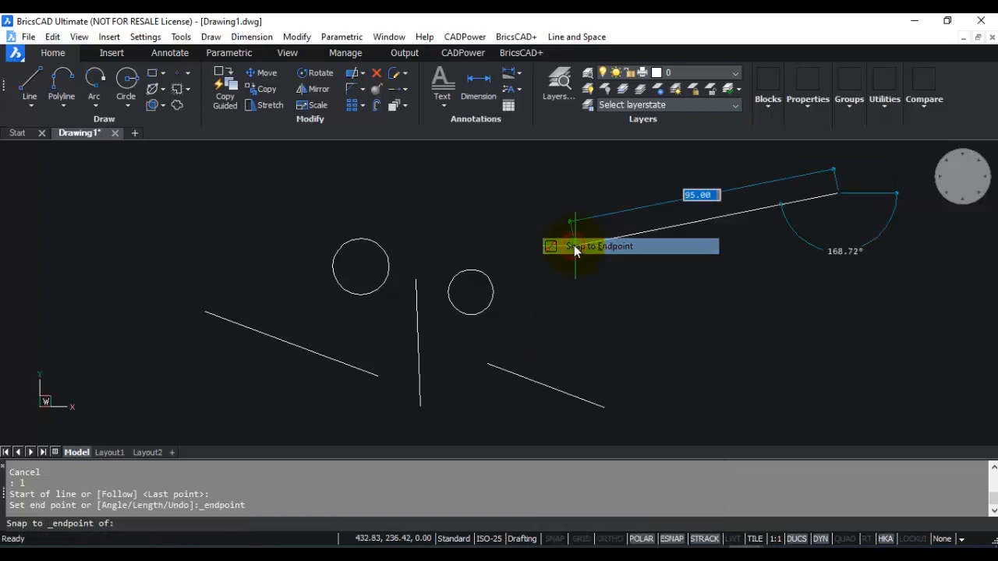
{"action": "left_click", "coordinate": [416, 283]}
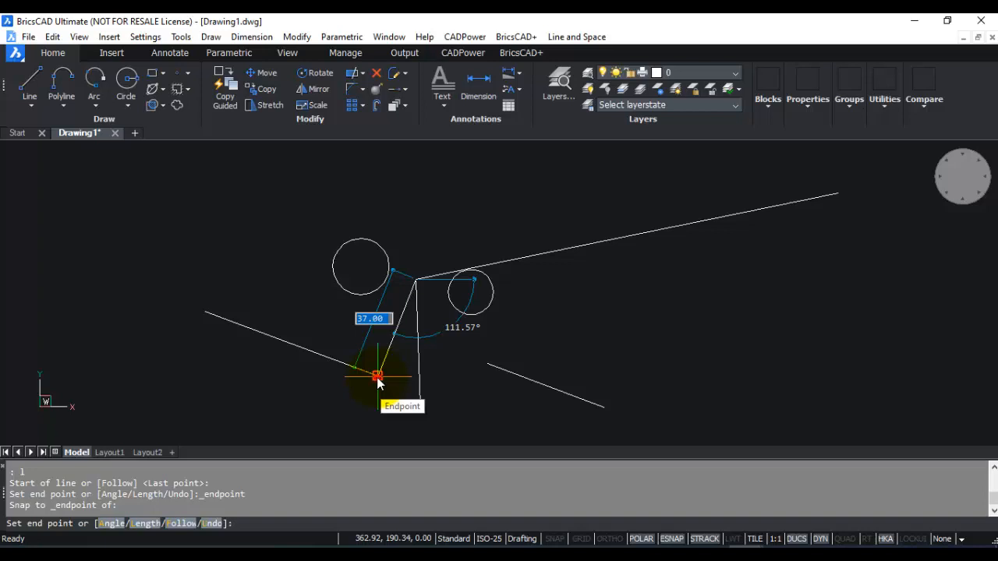
{"action": "left_click", "coordinate": [377, 378]}
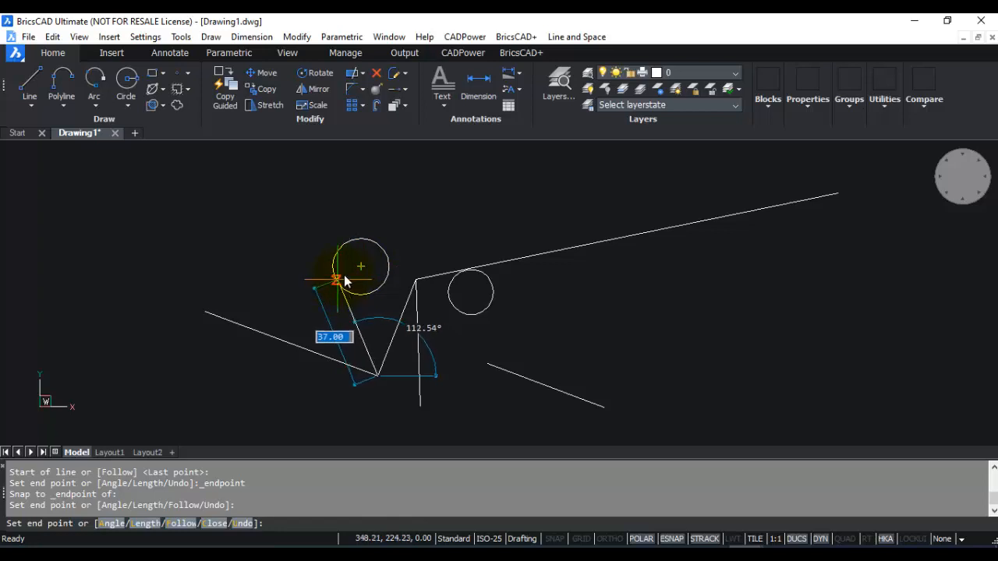
Continue the line to the larger circle's centre and its left quadrant using Center and Quadrant snap overrides, and finish the line.
{"action": "right_click", "coordinate": [367, 224], "text": "shift"}
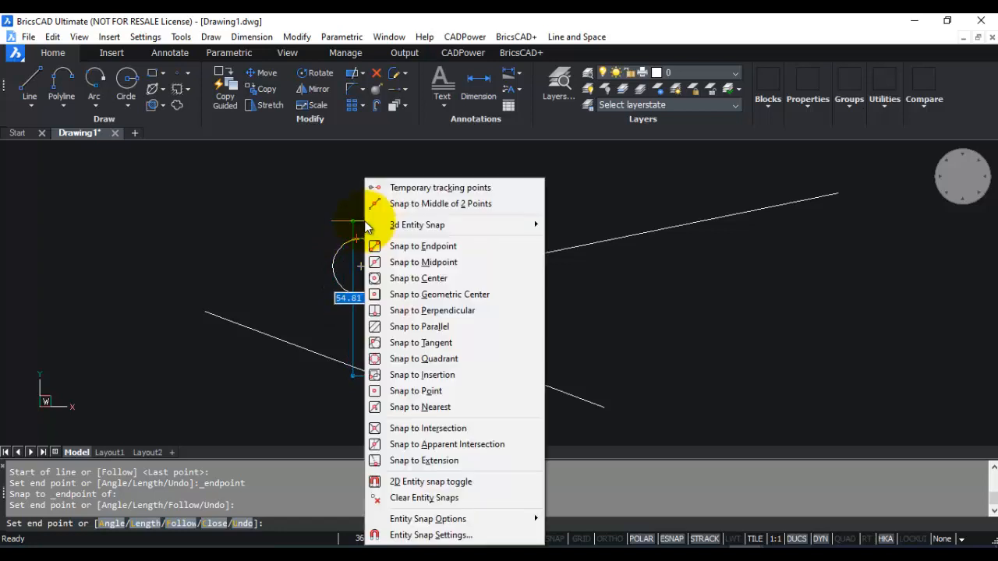
{"action": "left_click", "coordinate": [423, 281]}
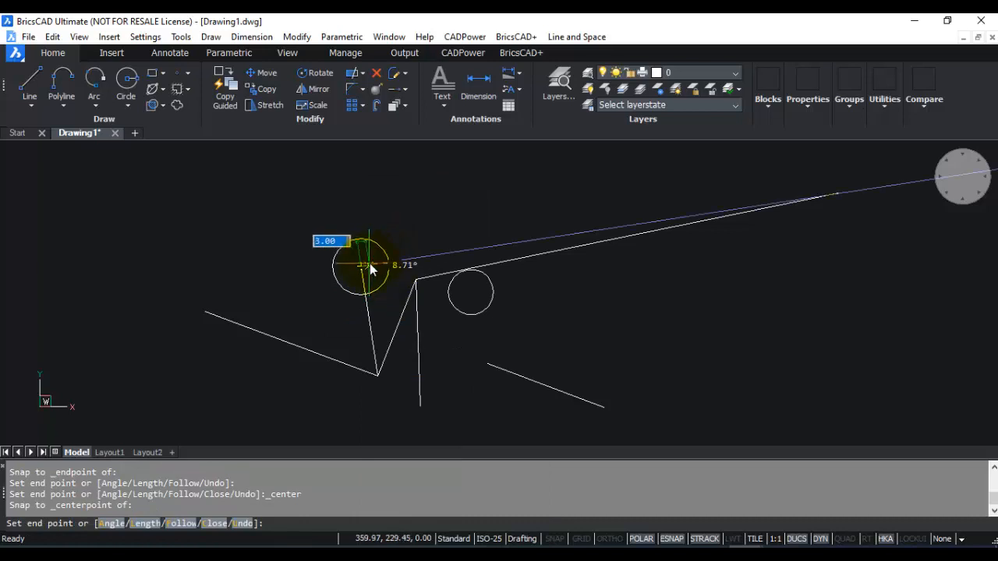
{"action": "right_click", "coordinate": [371, 269], "text": "shift"}
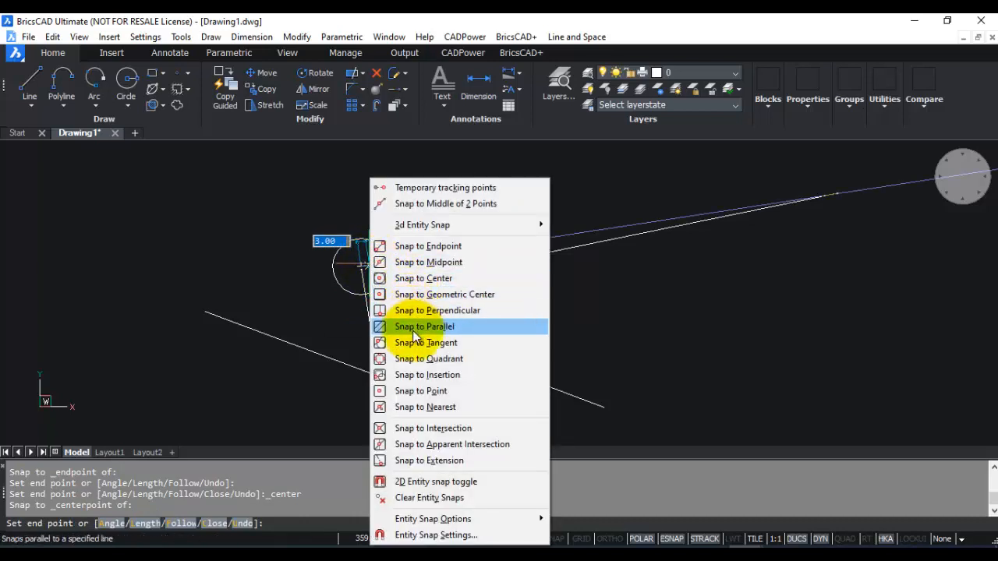
{"action": "left_click", "coordinate": [421, 358]}
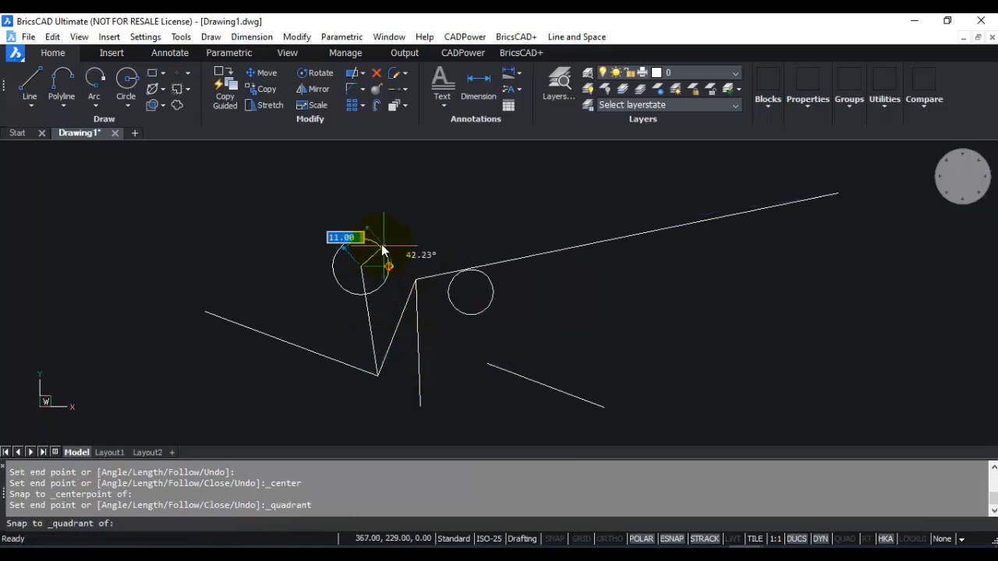
{"action": "left_click", "coordinate": [333, 264]}
{"action": "key", "text": "Return"}
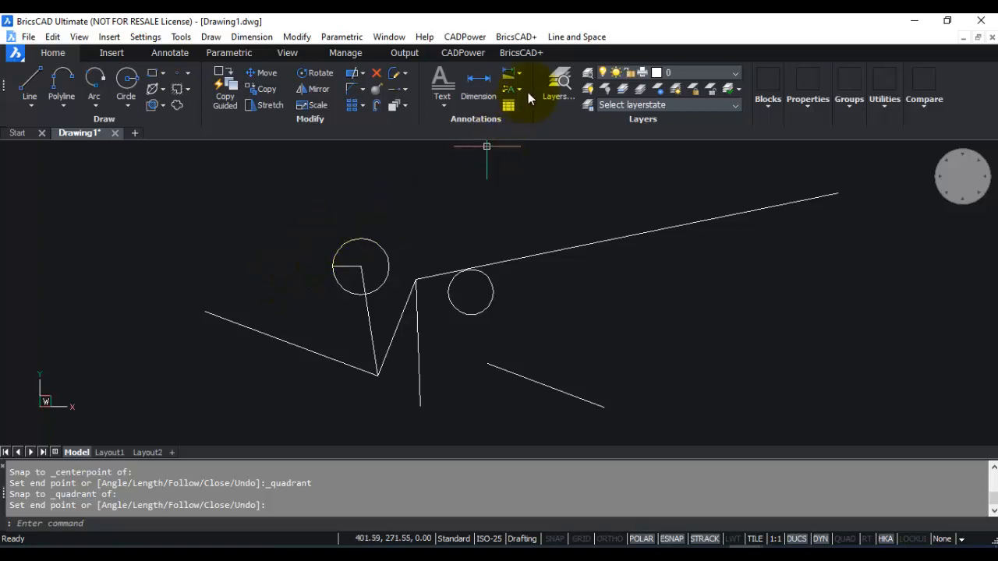
{"action": "left_click", "coordinate": [509, 39]}
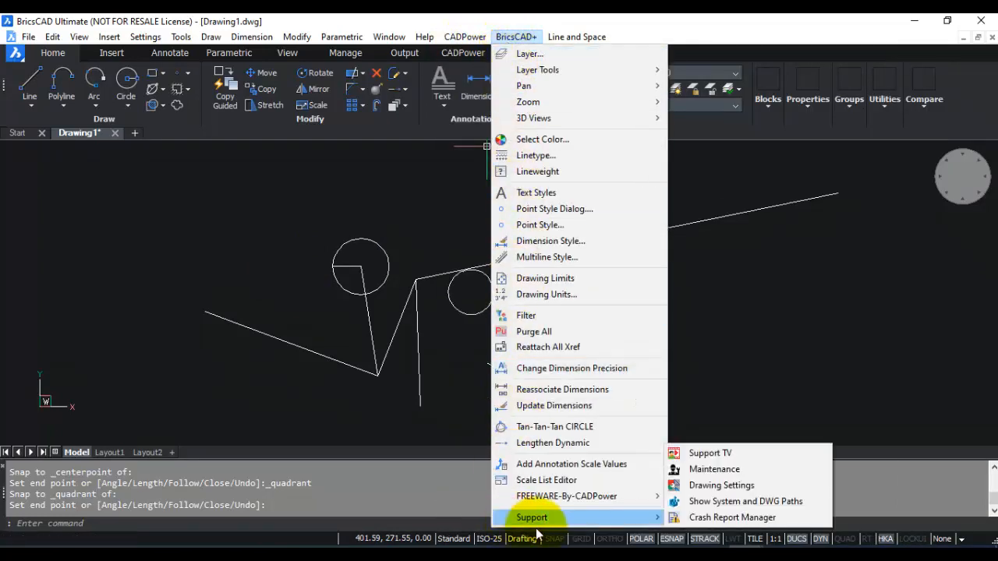
{"action": "mouse_move", "coordinate": [650, 519]}
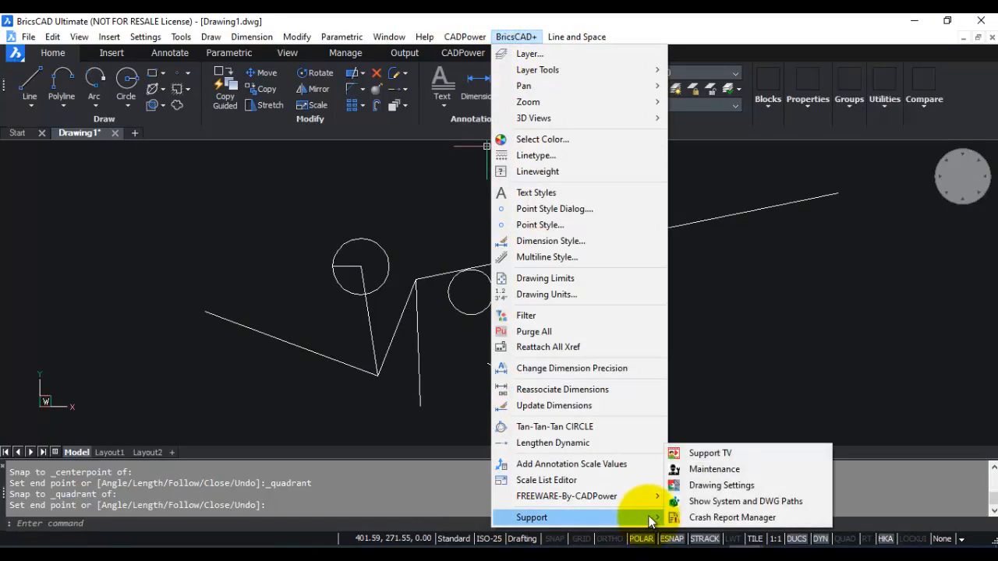
{"action": "key", "text": "Escape"}
{"action": "key", "text": "Escape"}
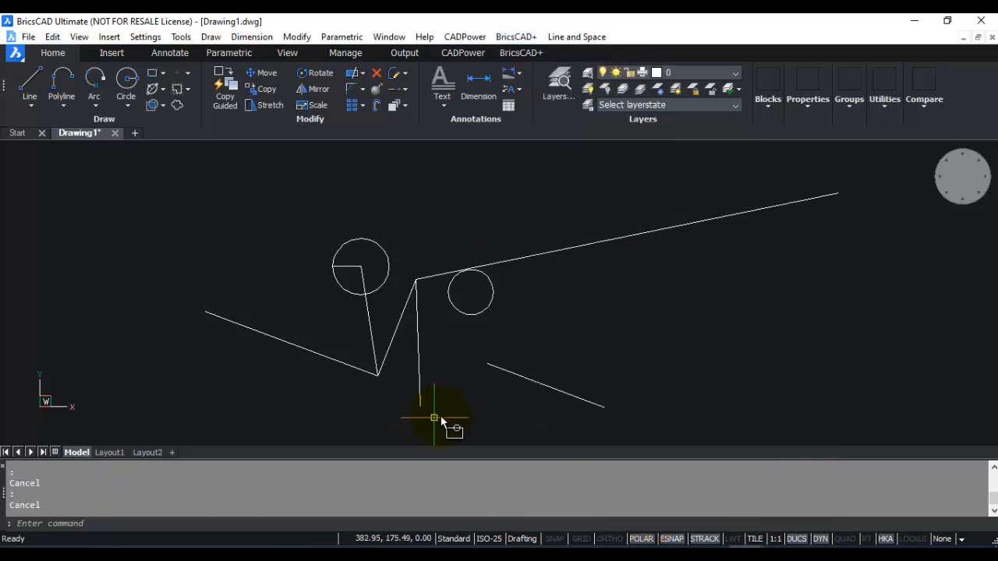